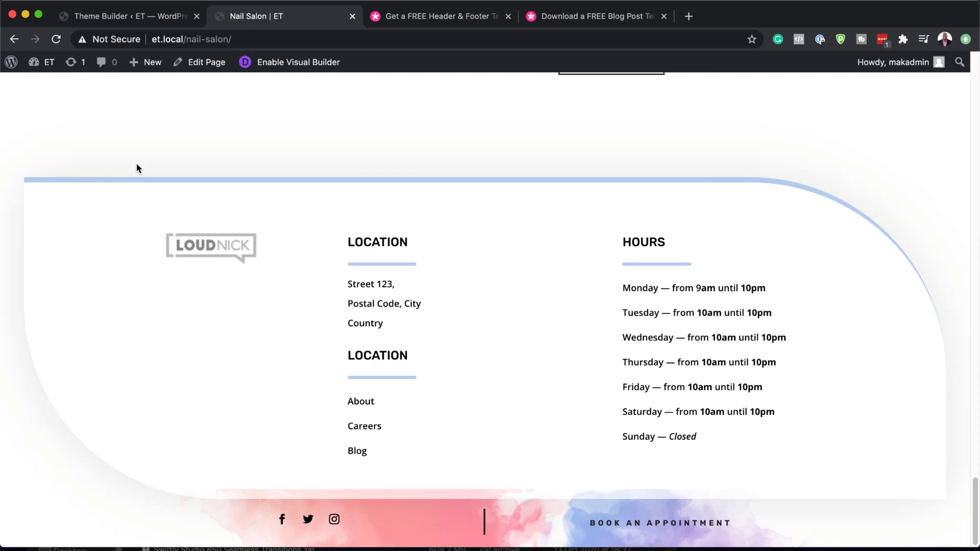
- Scroll the Nail Salon page back up to the top
scroll(136, 168, up, 20)
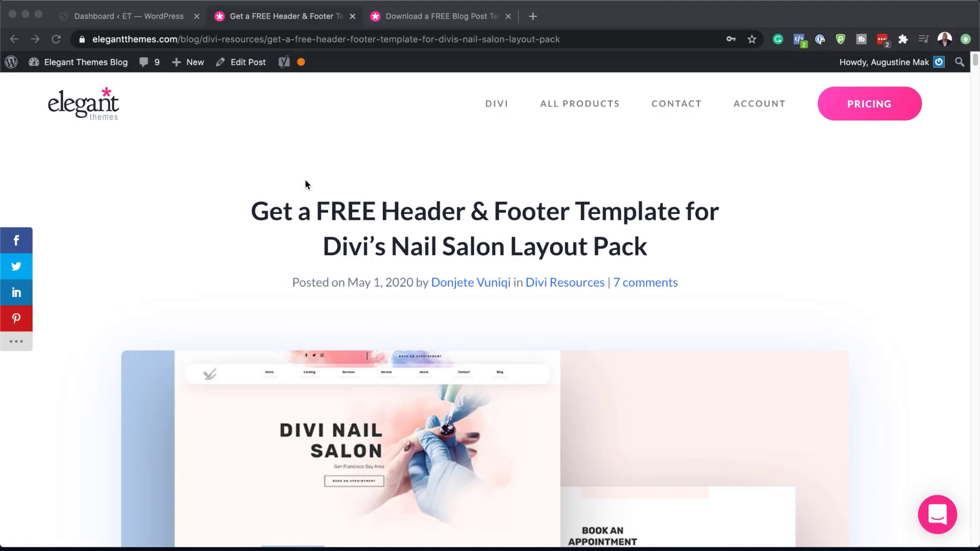
- Submit an e-mail address in the Download For Free form and download the template zip
scroll(320, 348, down, 4)
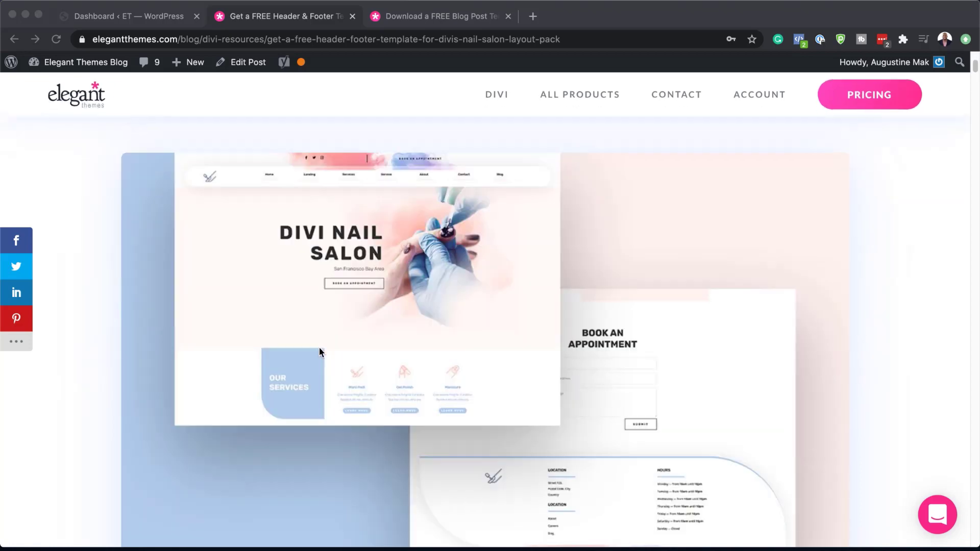
scroll(319, 347, down, 10)
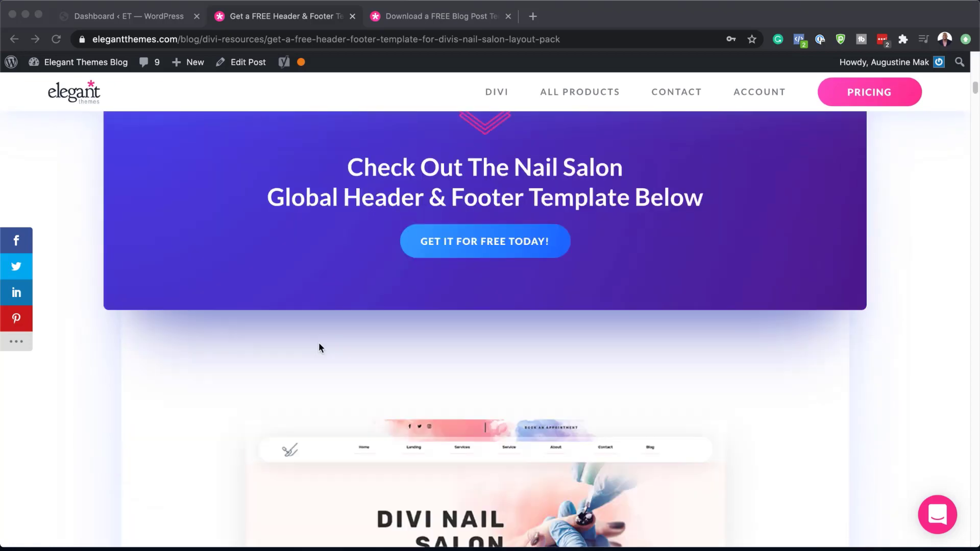
scroll(319, 348, down, 16)
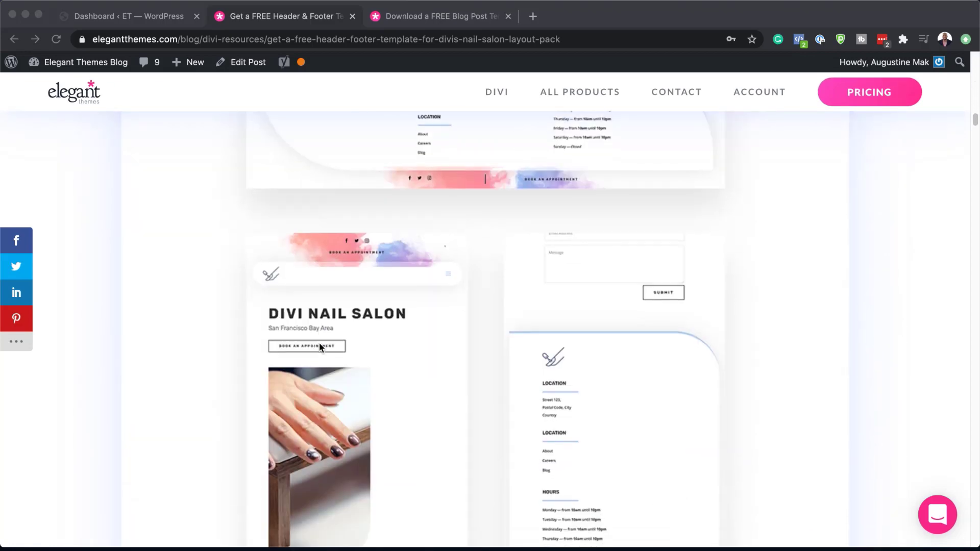
scroll(320, 346, down, 12)
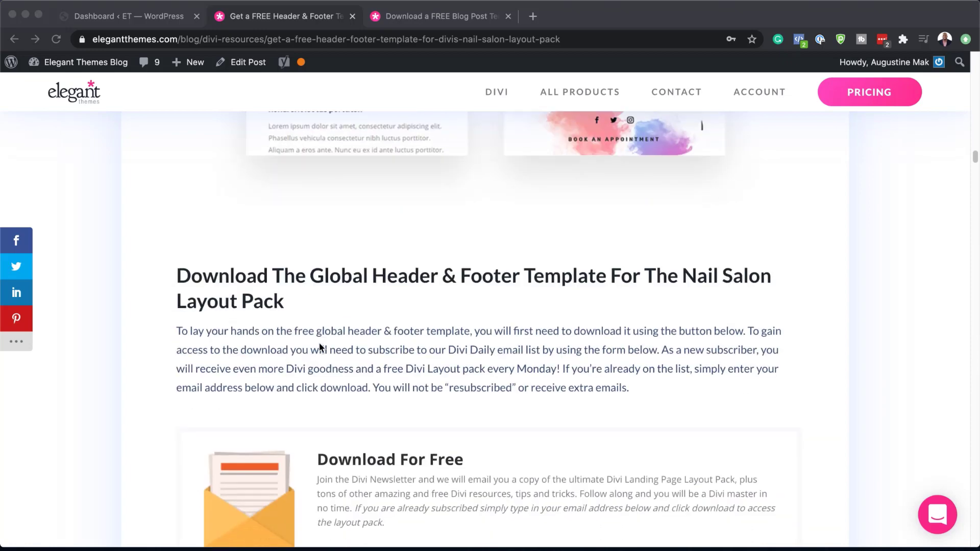
scroll(319, 342, down, 5)
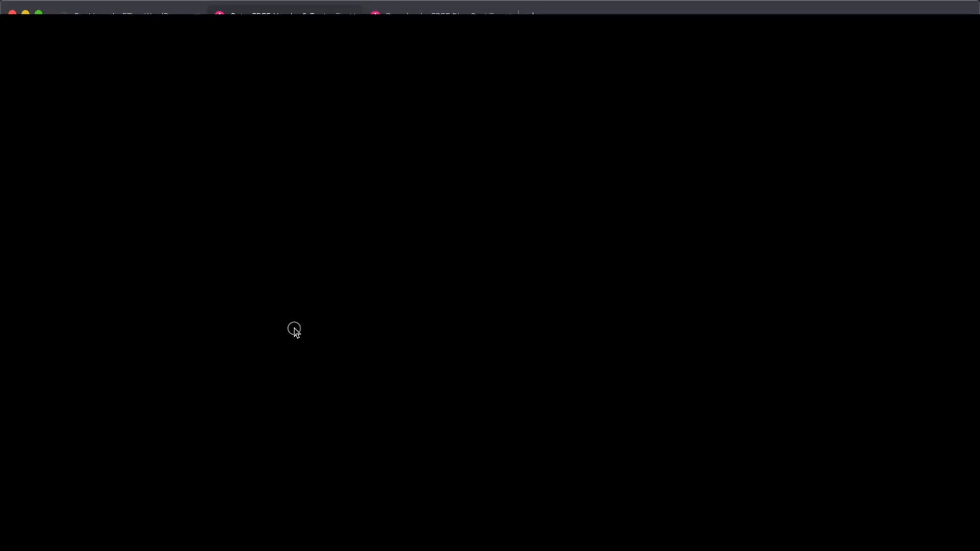
click(295, 327)
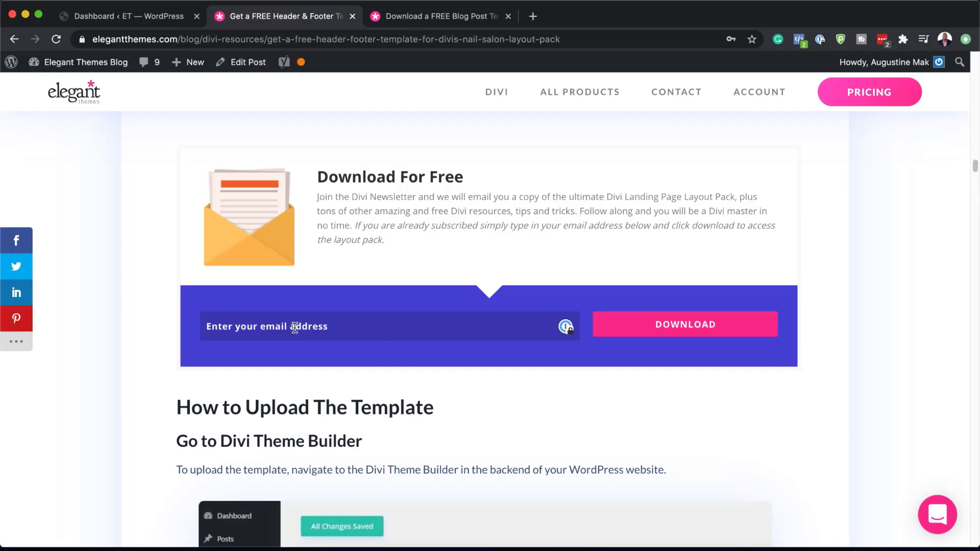
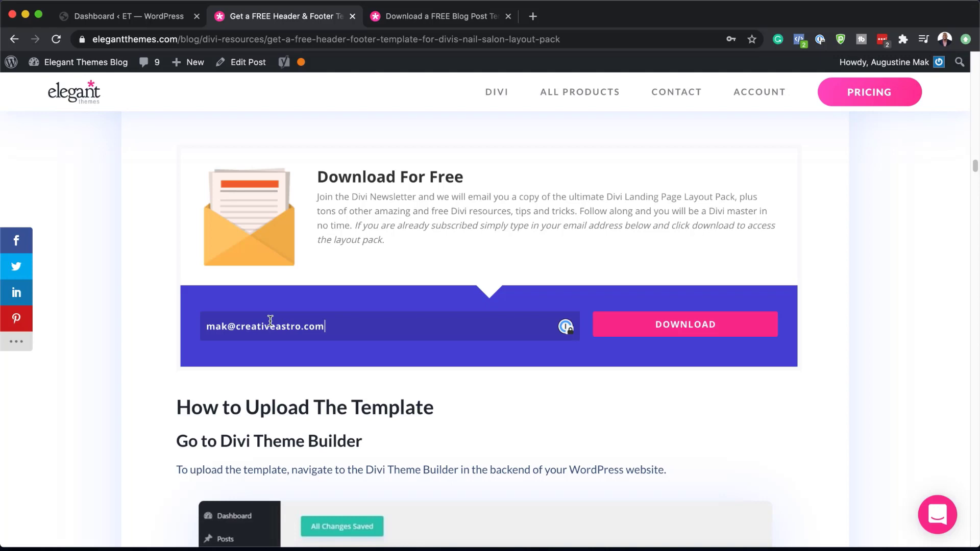
click(630, 332)
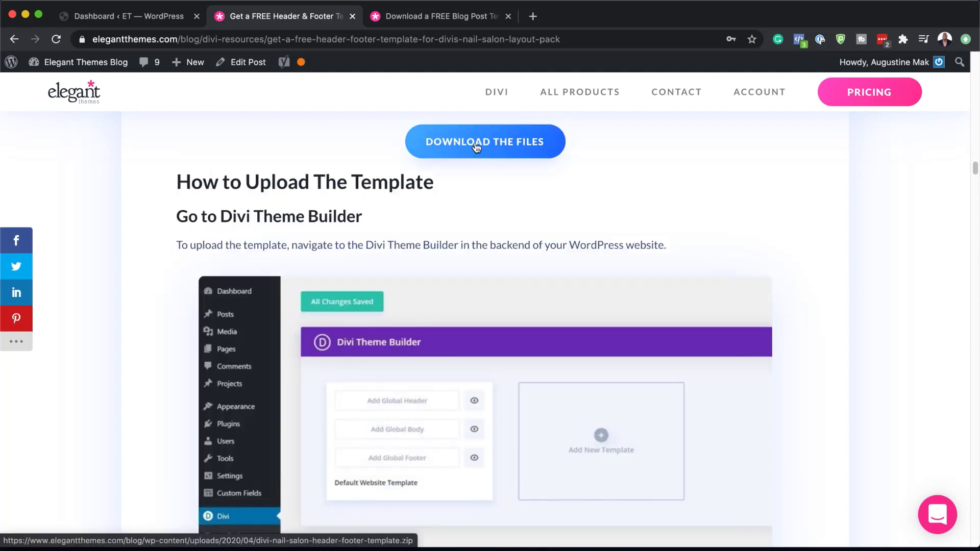
click(475, 148)
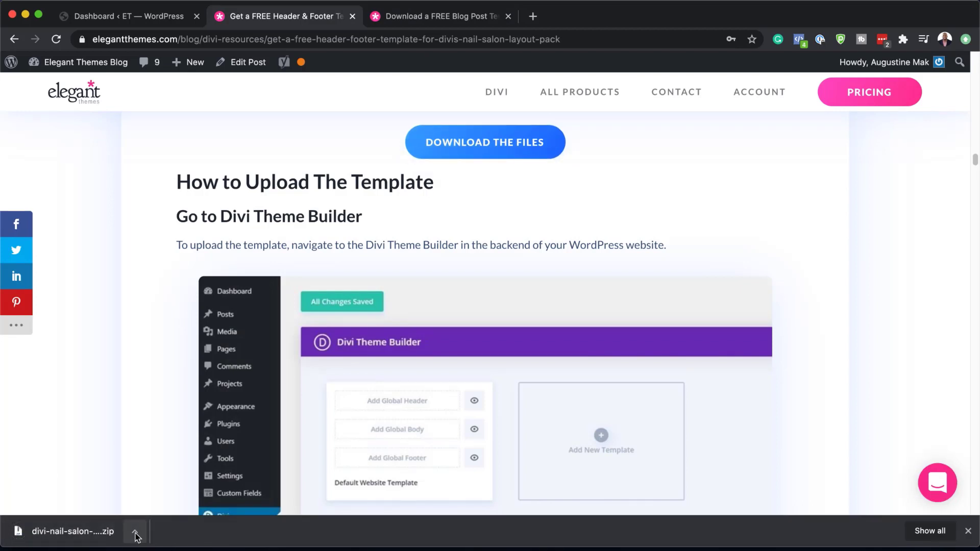
- Show the downloaded zip in Finder and extract divi-nail-salon-header-footer-template.zip in Downloads
click(136, 535)
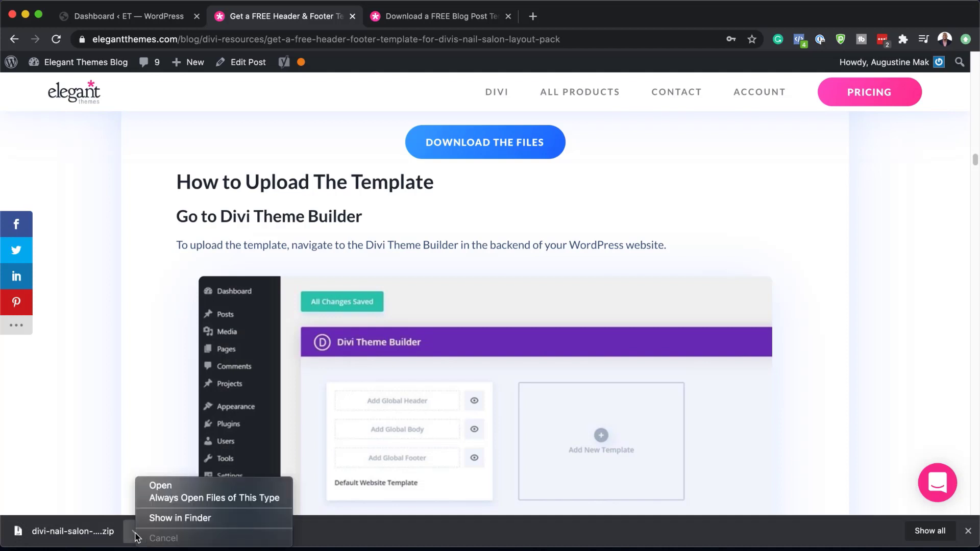
click(170, 518)
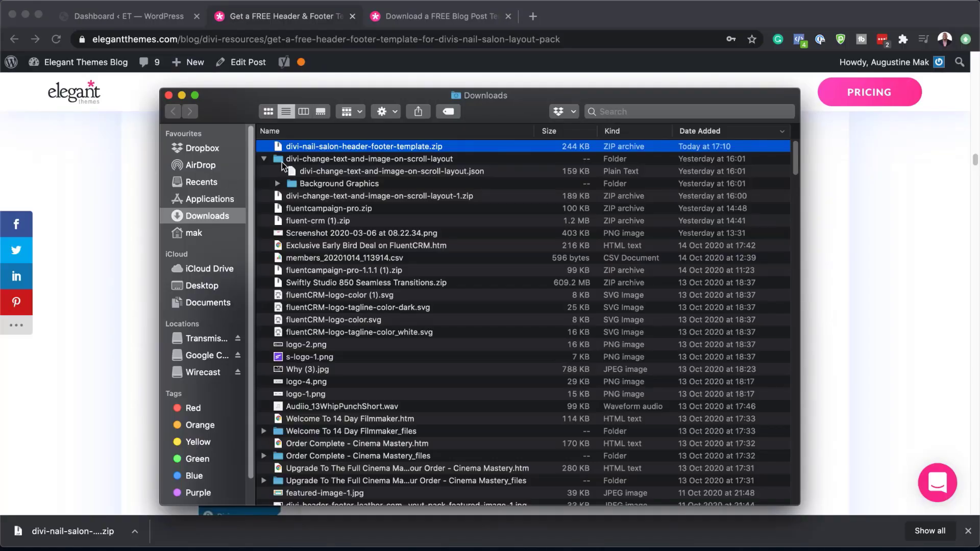
click(265, 160)
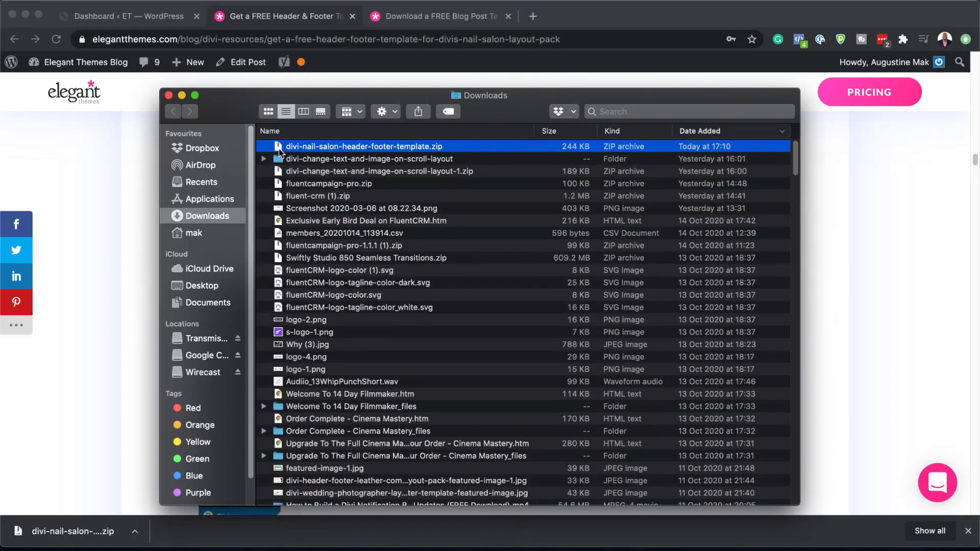
double_click(279, 148)
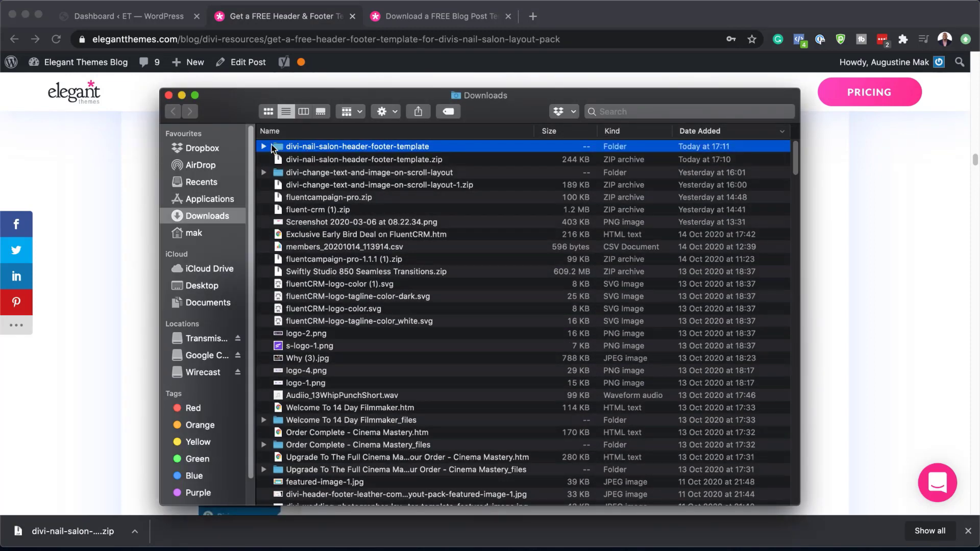
drag(522, 101, 0, 204)
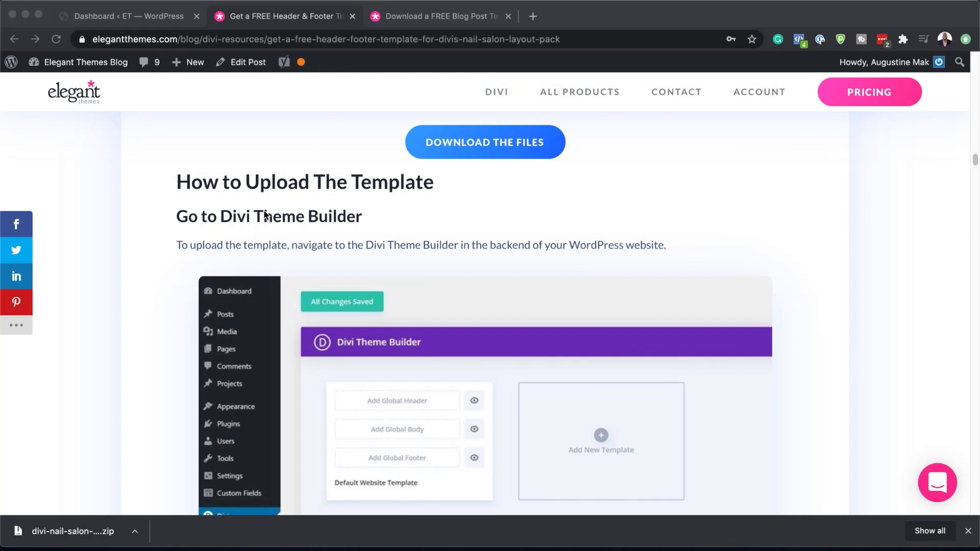
- Open Divi > Theme Builder from the WordPress dashboard and dismiss the downloads bar
click(162, 18)
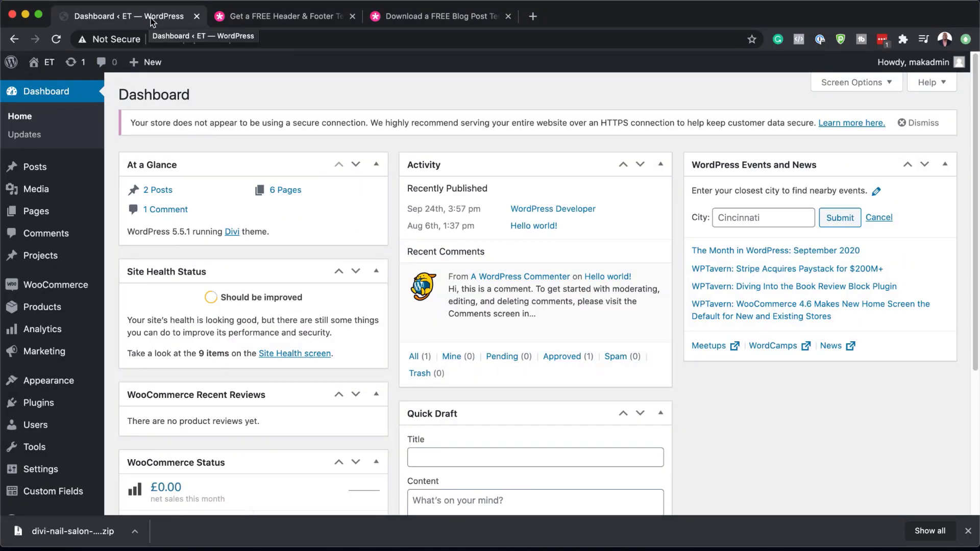
scroll(61, 360, down, 3)
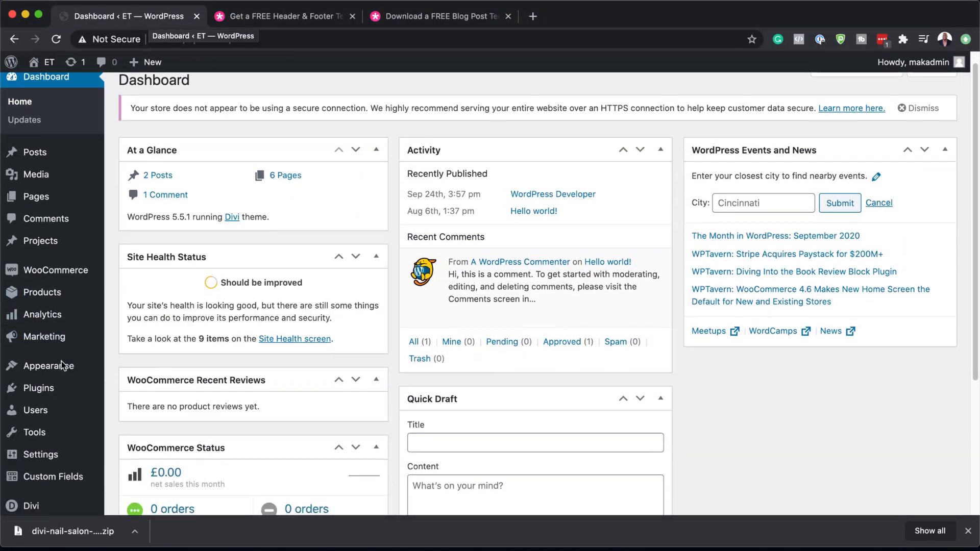
mouse_move(62, 365)
scroll(62, 365, down, 1)
mouse_move(36, 475)
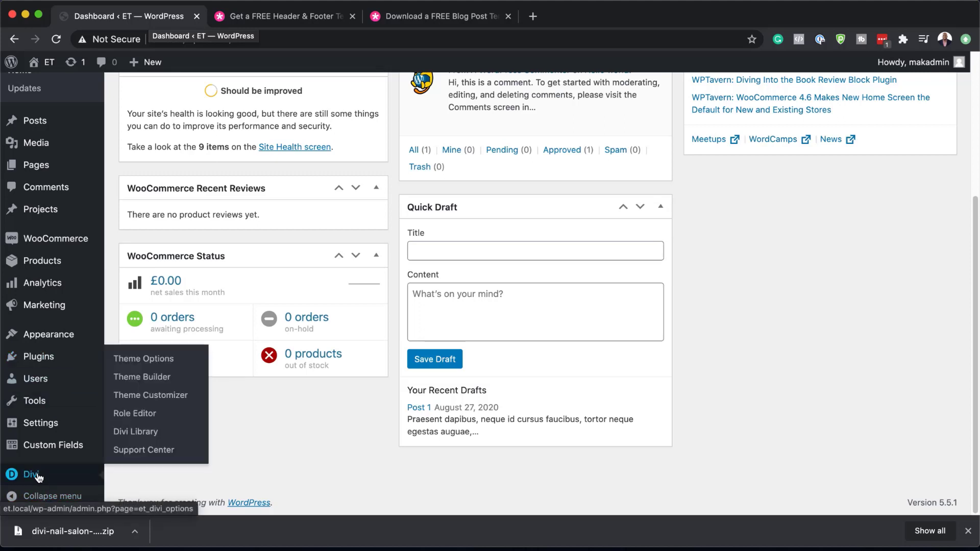
click(155, 381)
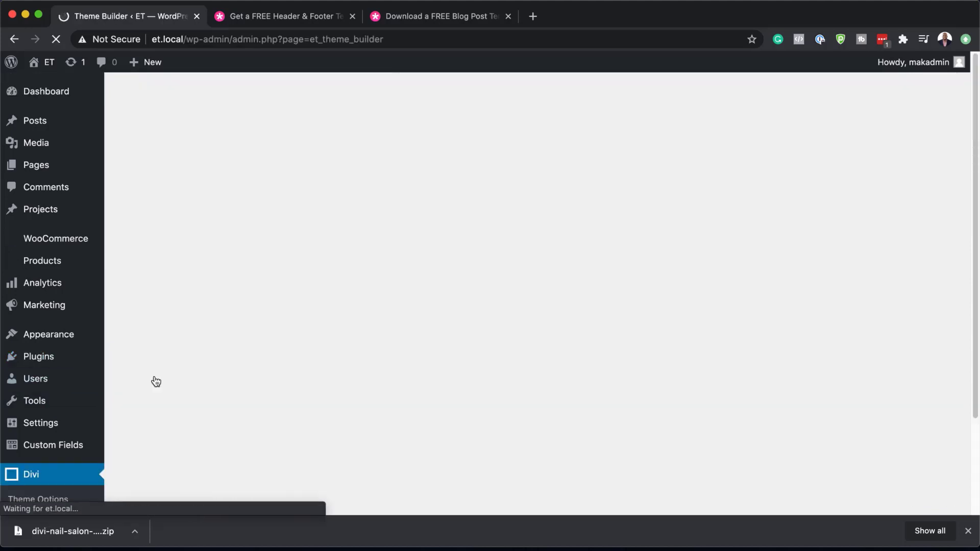
click(968, 532)
drag(0, 125, 739, 81)
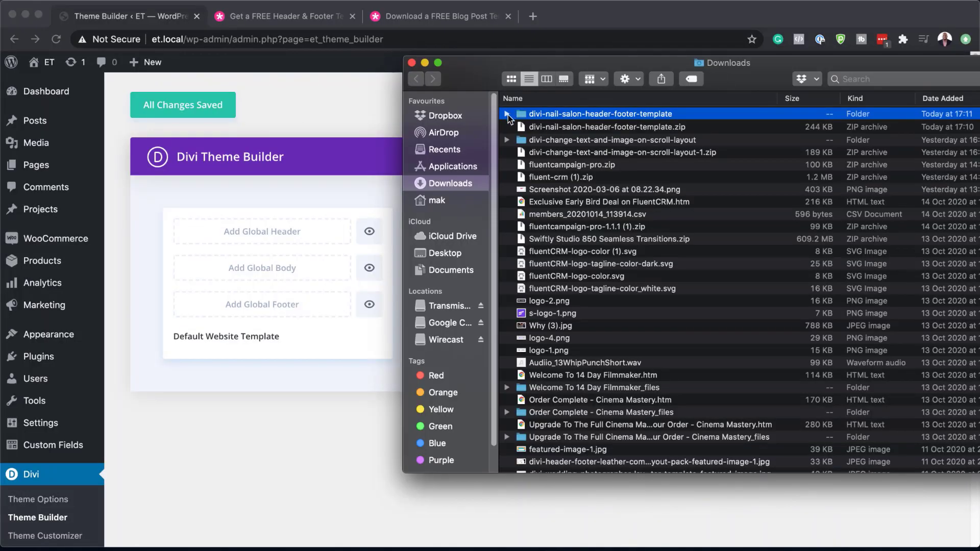
- Expand the extracted folder to reveal divi-nail-salon-header-footer-template.json and recentre the Finder window
click(507, 114)
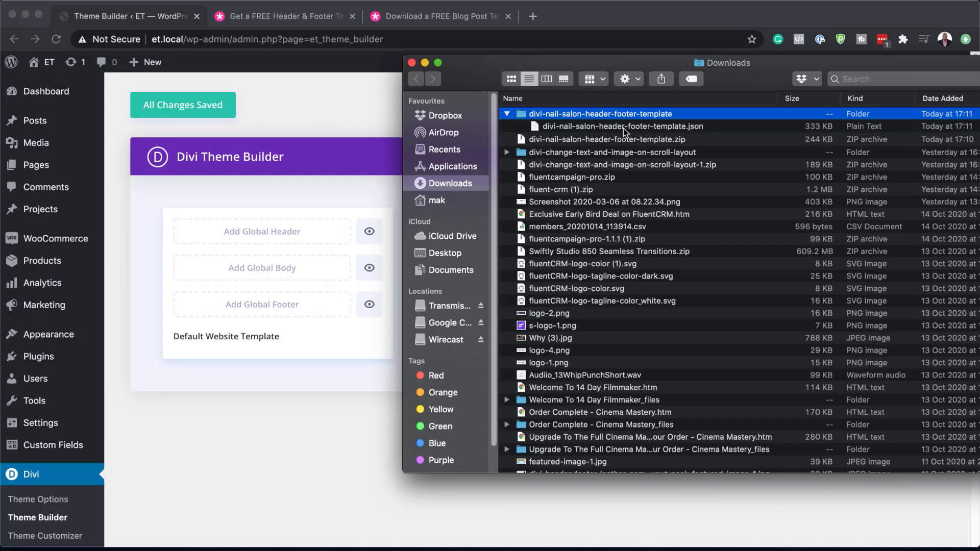
drag(751, 73, 282, 168)
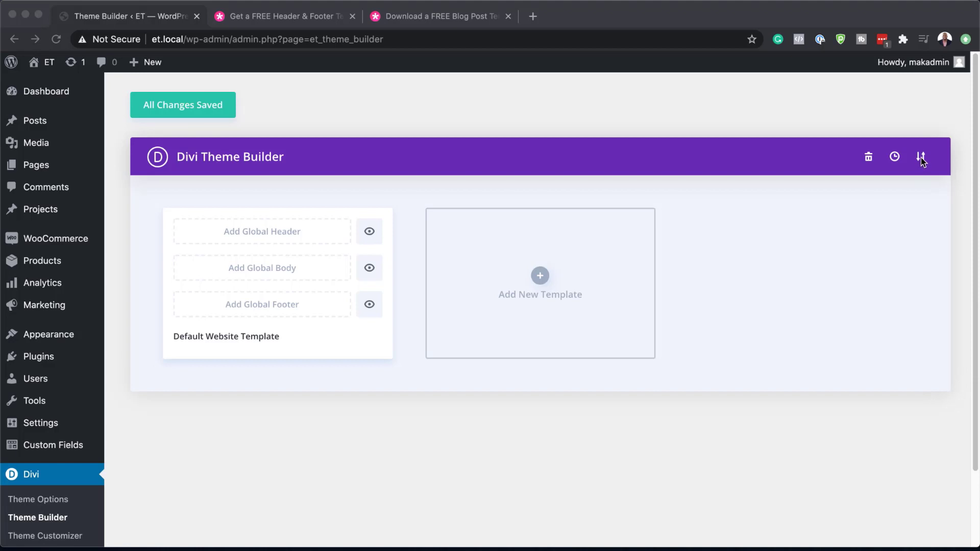
- Open the Theme Builder's Portability Import tab and bring up the file chooser
click(921, 158)
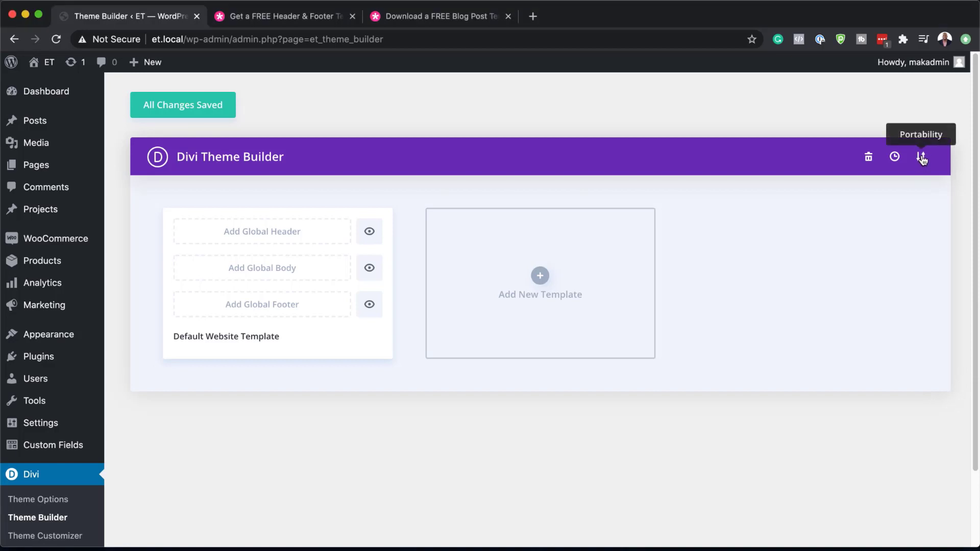
click(922, 158)
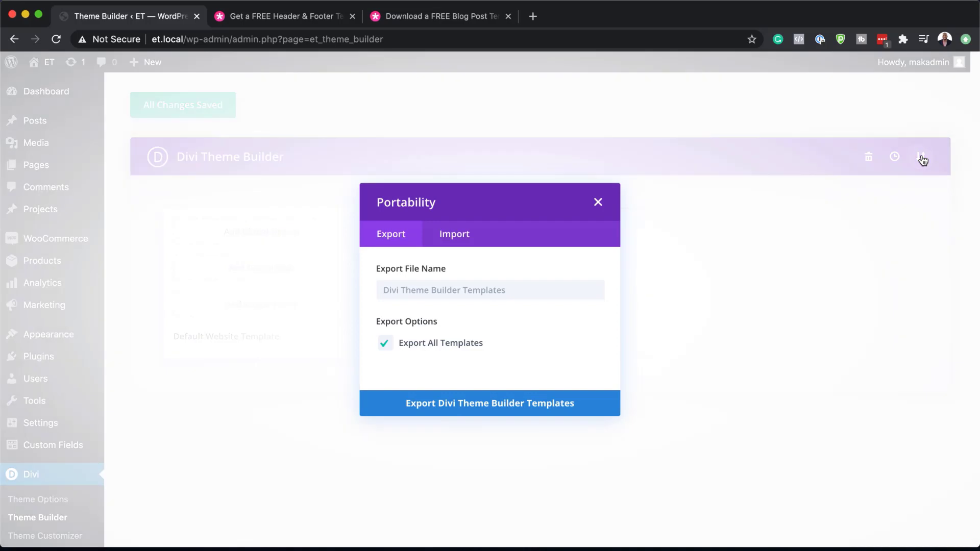
click(463, 239)
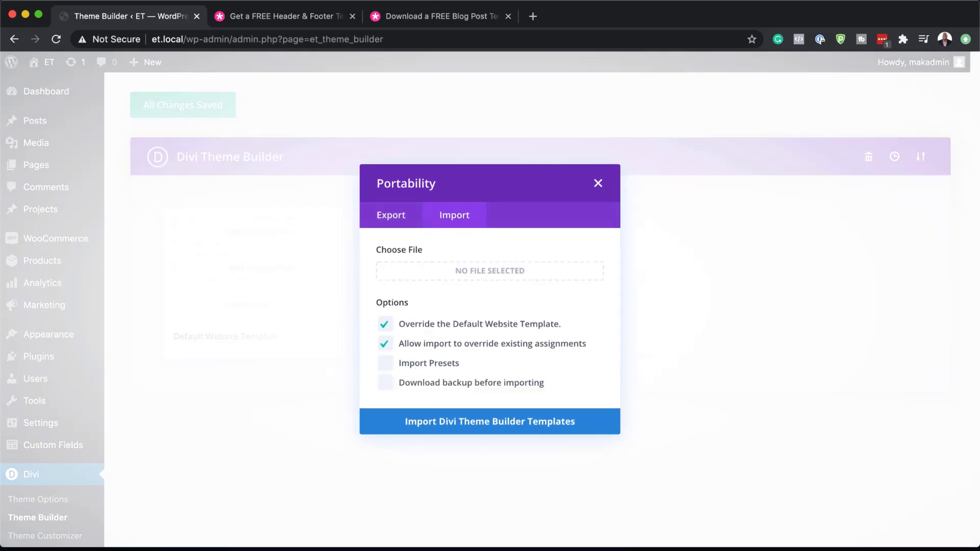
click(490, 270)
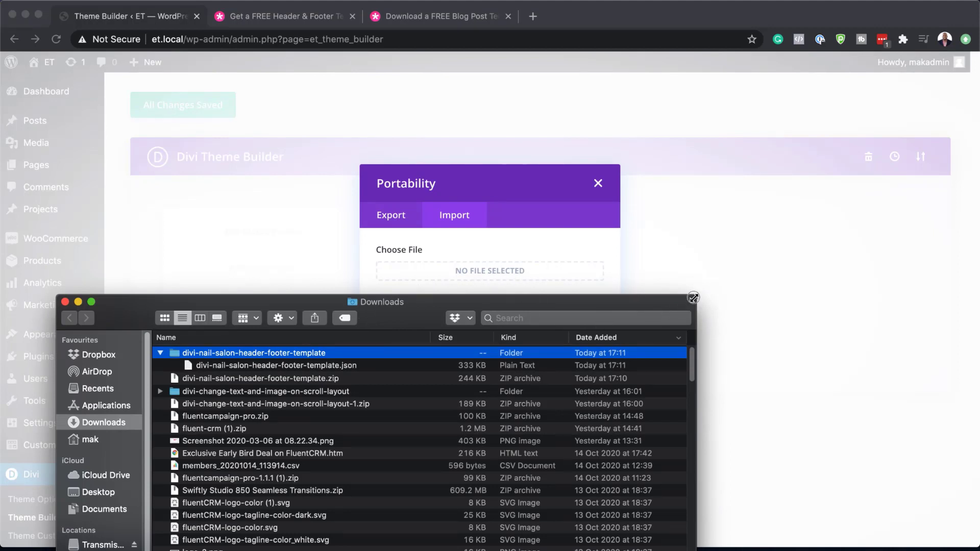
- Attach divi-nail-salon-header-footer-template.json to the Import form and import the Divi Theme Builder templates
drag(695, 297, 697, 405)
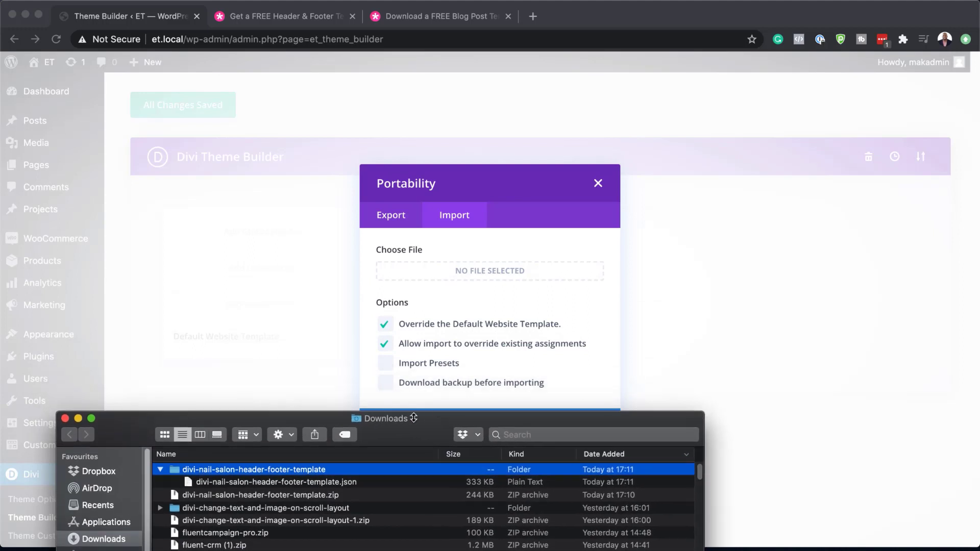
drag(416, 418, 394, 369)
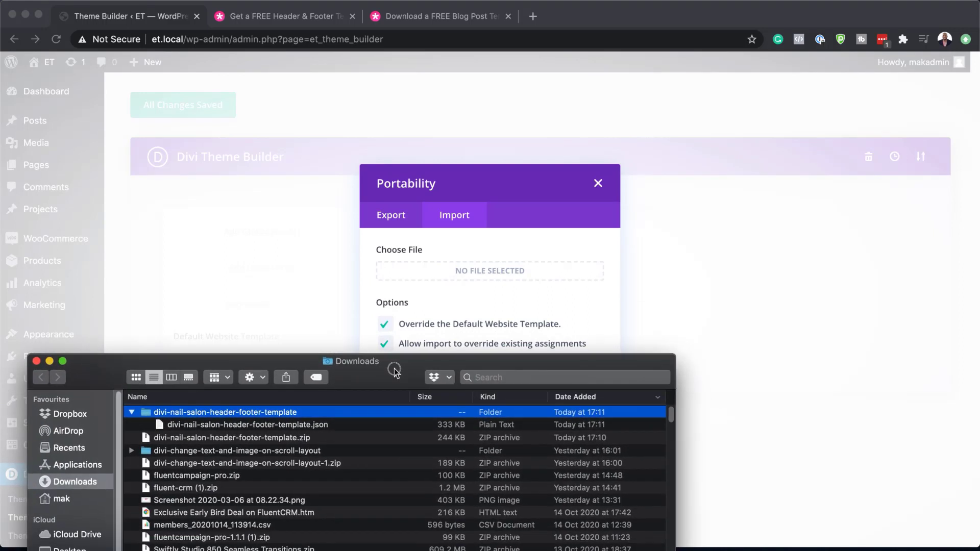
click(227, 426)
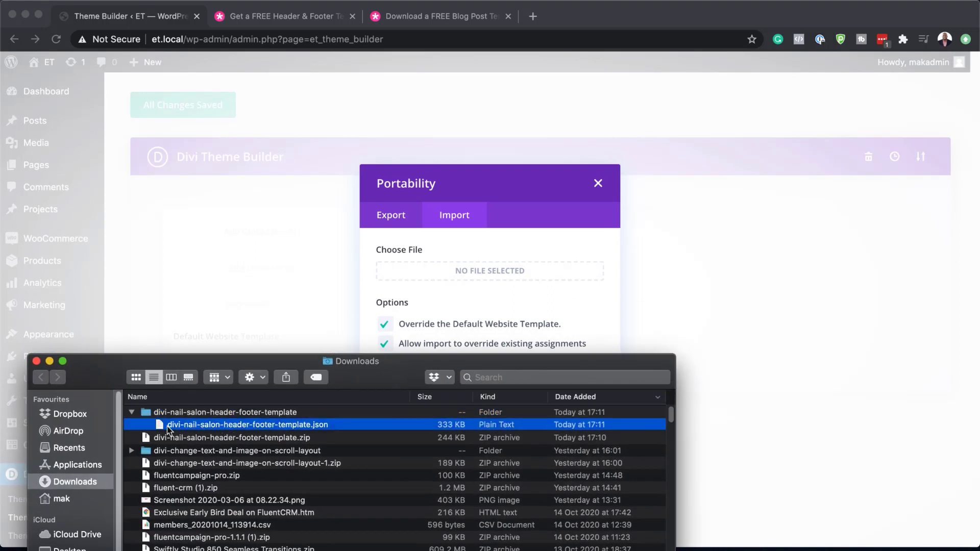
drag(159, 424, 474, 276)
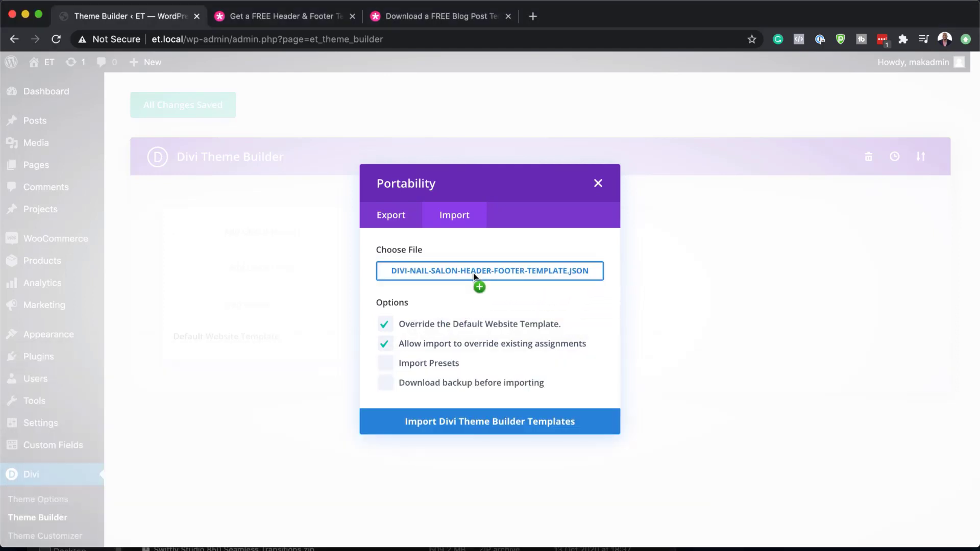
click(502, 426)
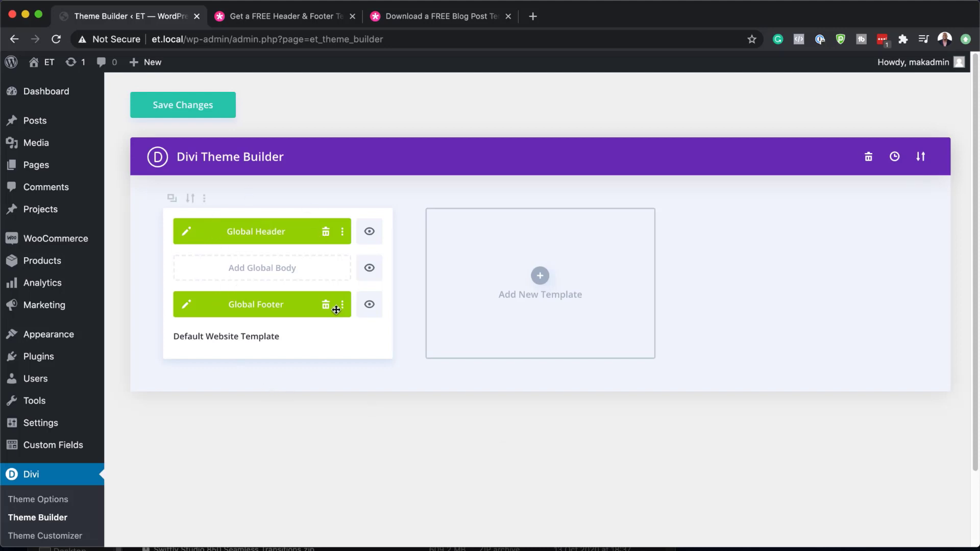
- Save the imported Theme Builder templates and open the live site in a new tab
click(202, 109)
mouse_move(57, 92)
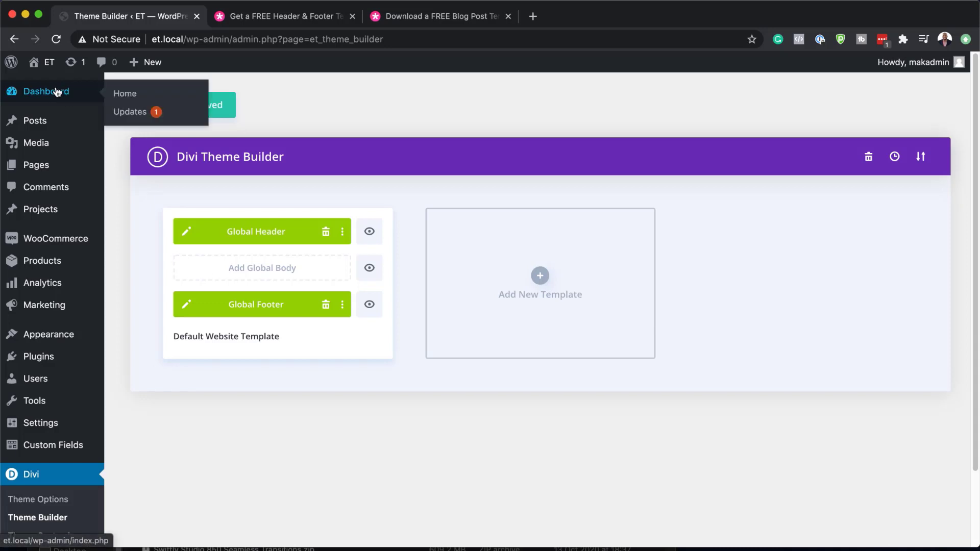
mouse_move(49, 63)
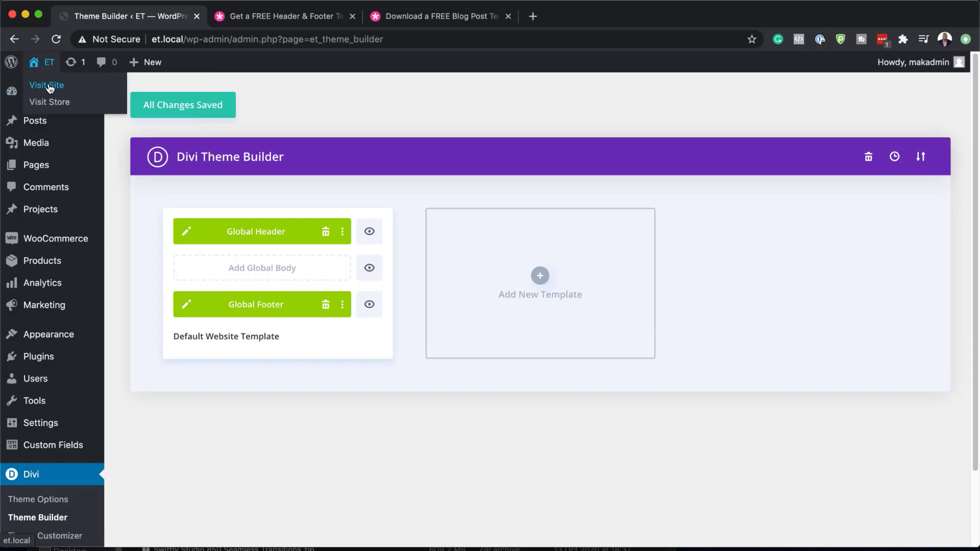
super+click(50, 87)
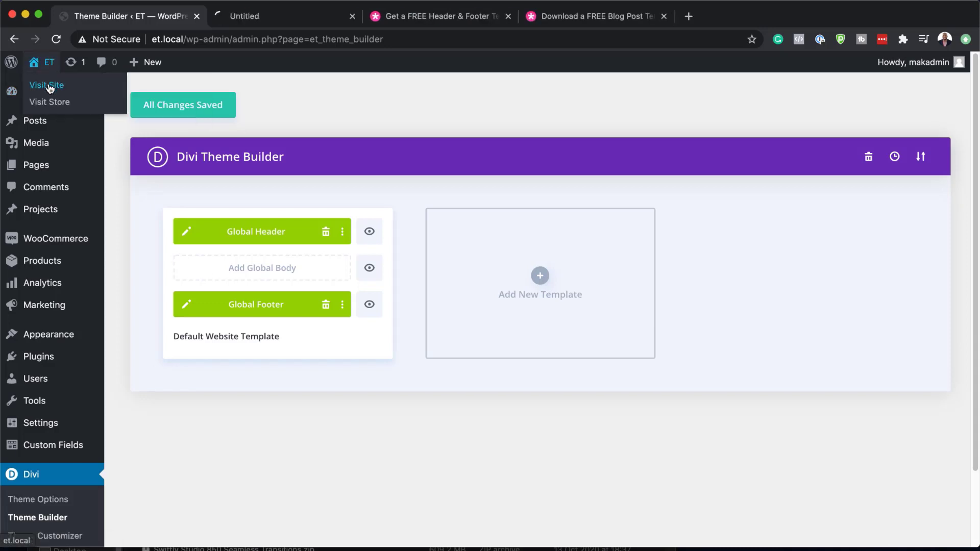
- Scroll the front page to review the new nail salon header and footer
click(292, 18)
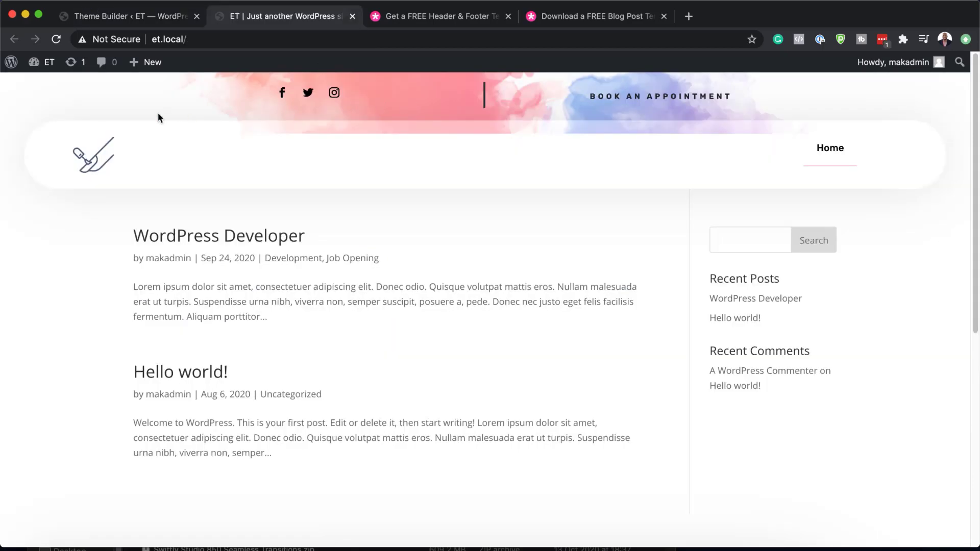
scroll(438, 274, down, 7)
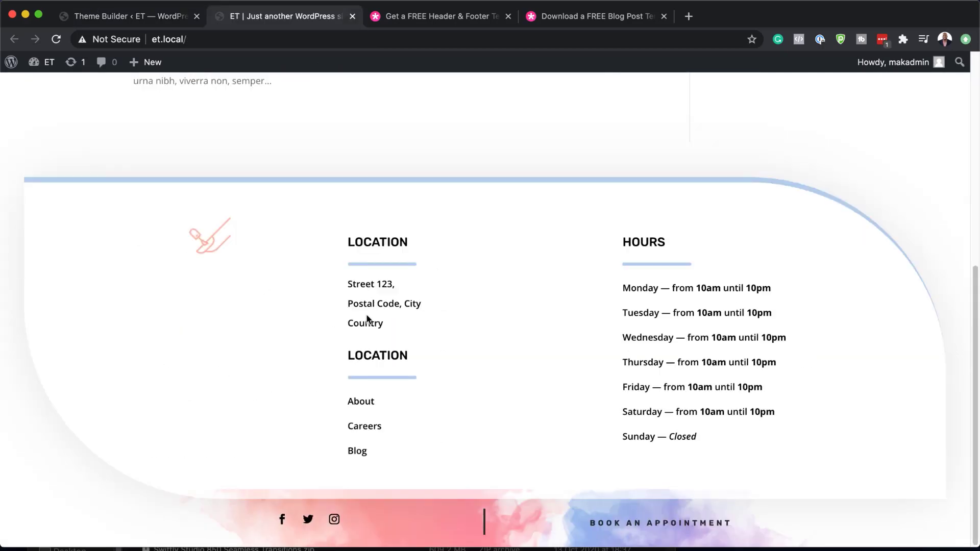
scroll(376, 316, up, 7)
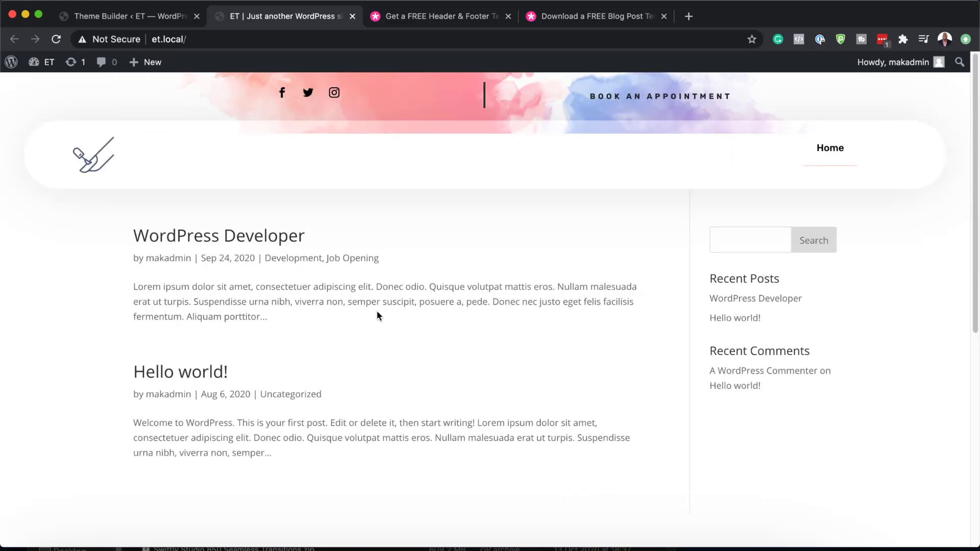
click(146, 20)
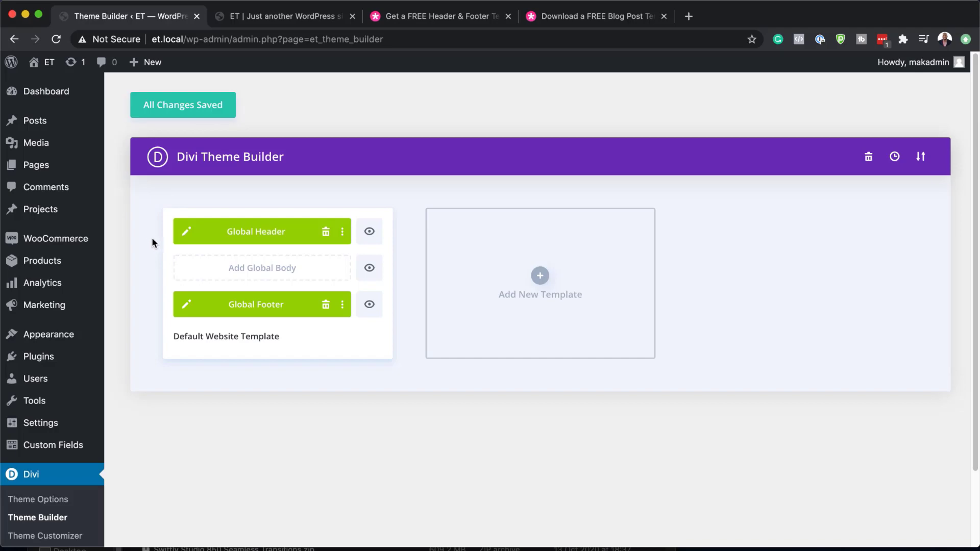
click(260, 16)
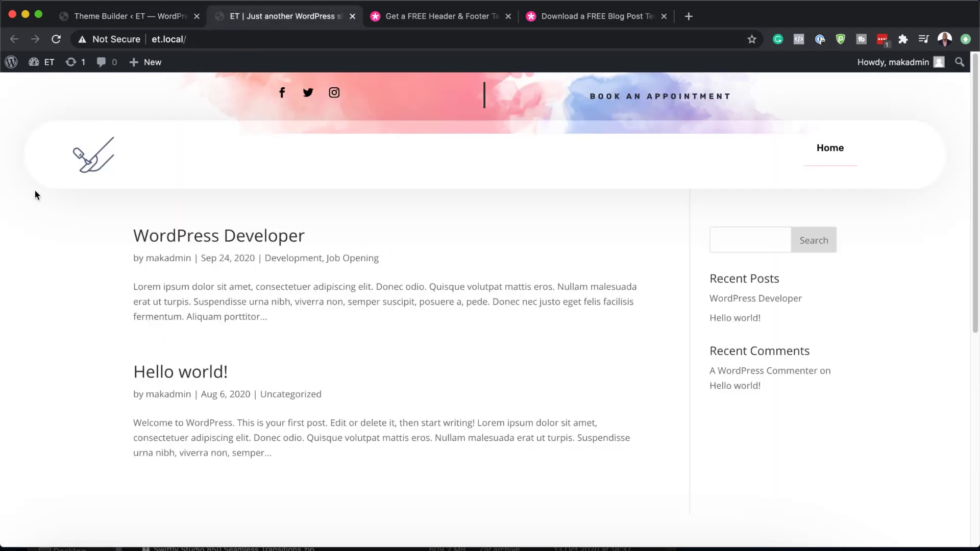
- Add a new page titled 'Nail Salon' and launch the Divi Builder on it
mouse_move(41, 63)
click(48, 88)
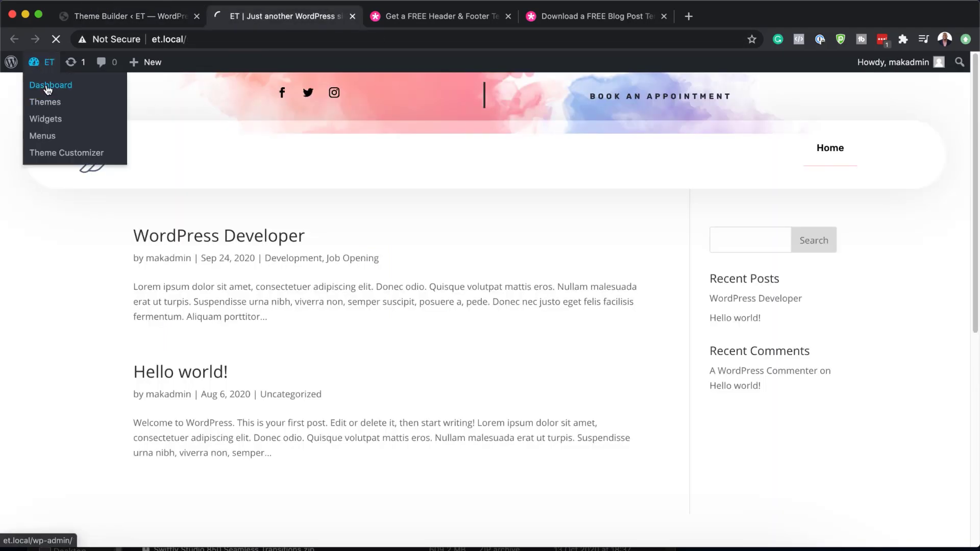
mouse_move(35, 211)
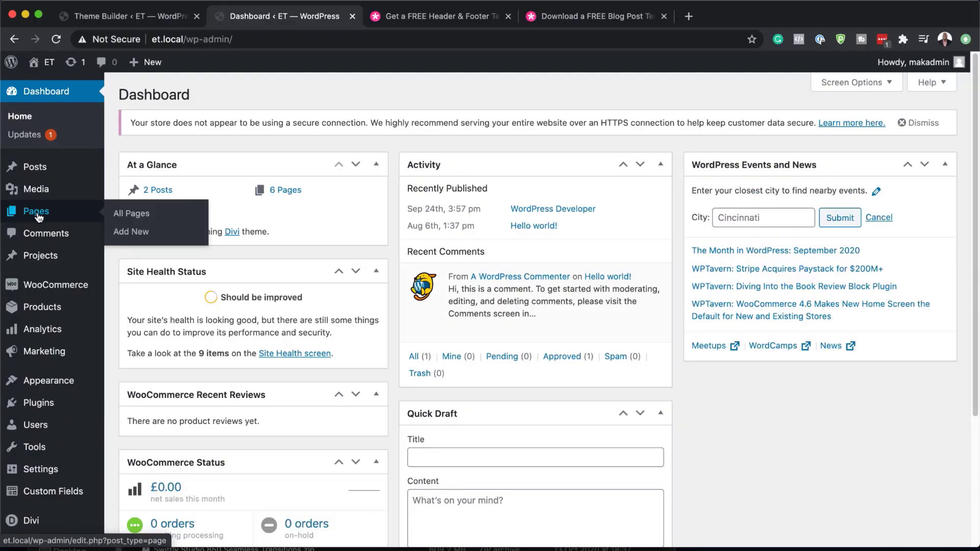
click(136, 234)
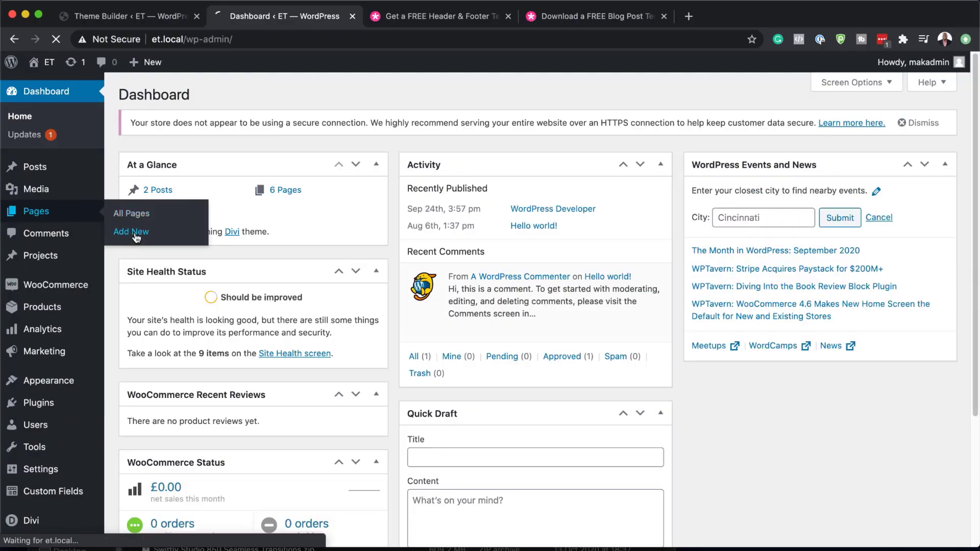
text(Nail Salon)
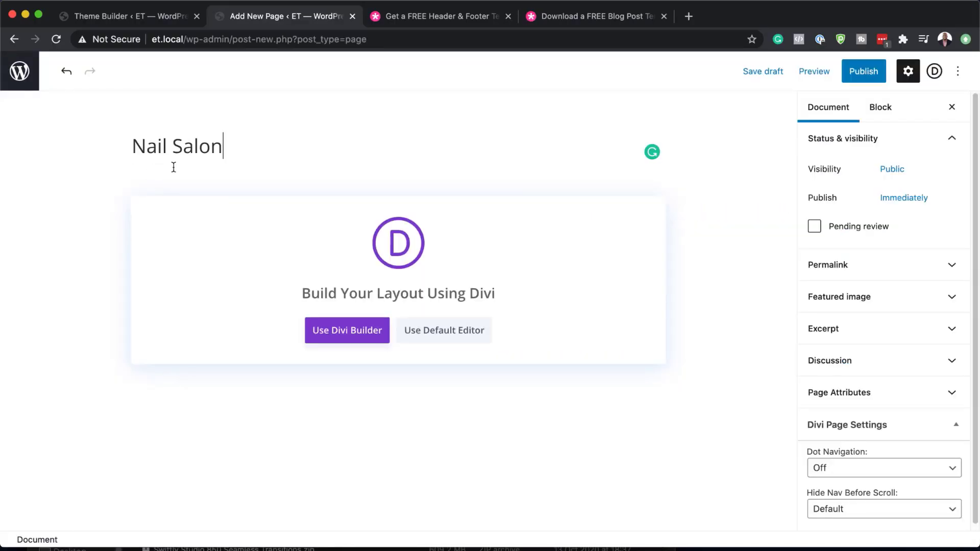
click(361, 334)
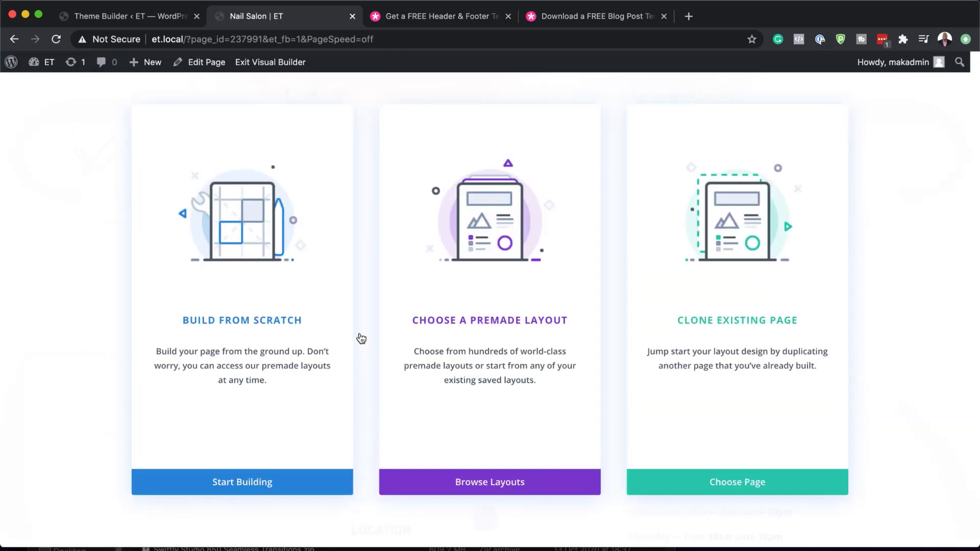
- Search premade layouts for 'Nail Salon' and apply the Nail Salon Home Page layout
click(495, 322)
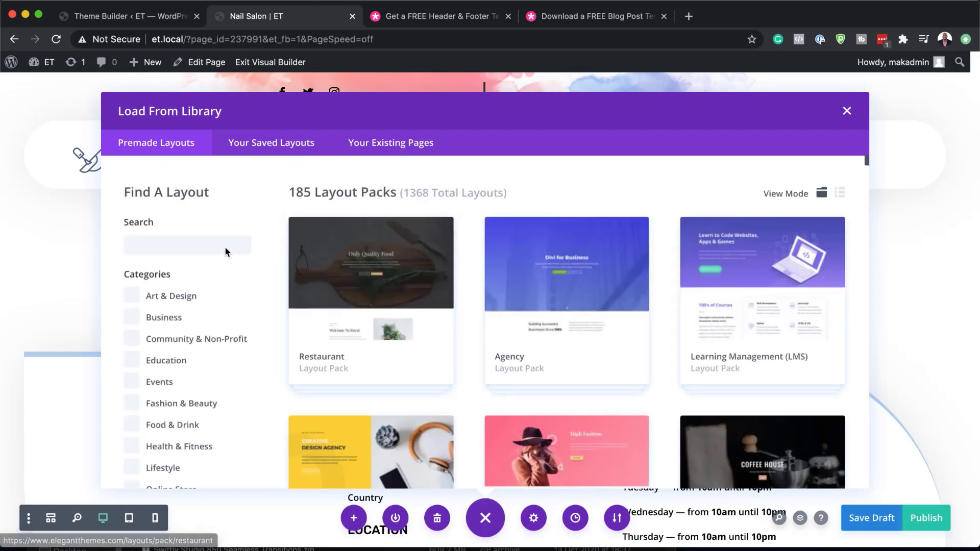
click(225, 246)
text(Nail Salon)
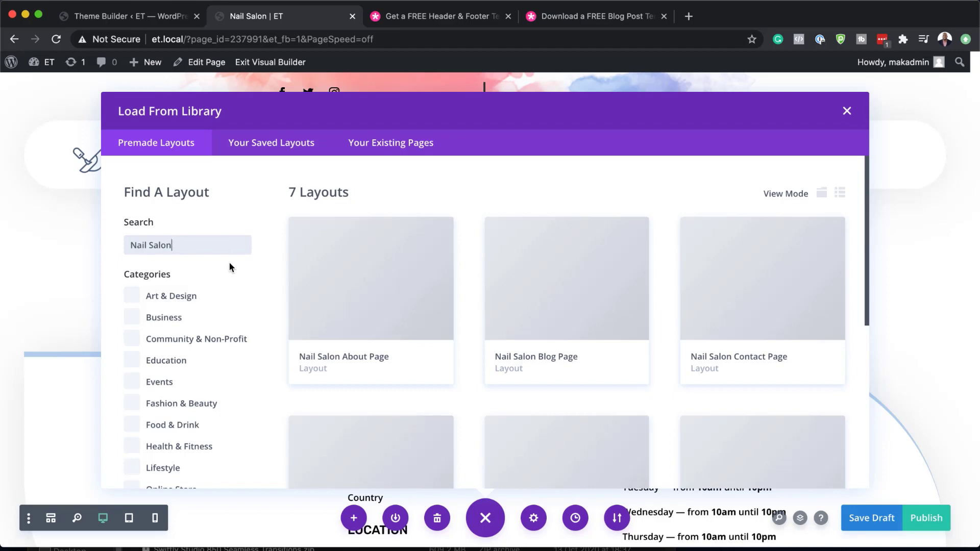
scroll(434, 334, down, 3)
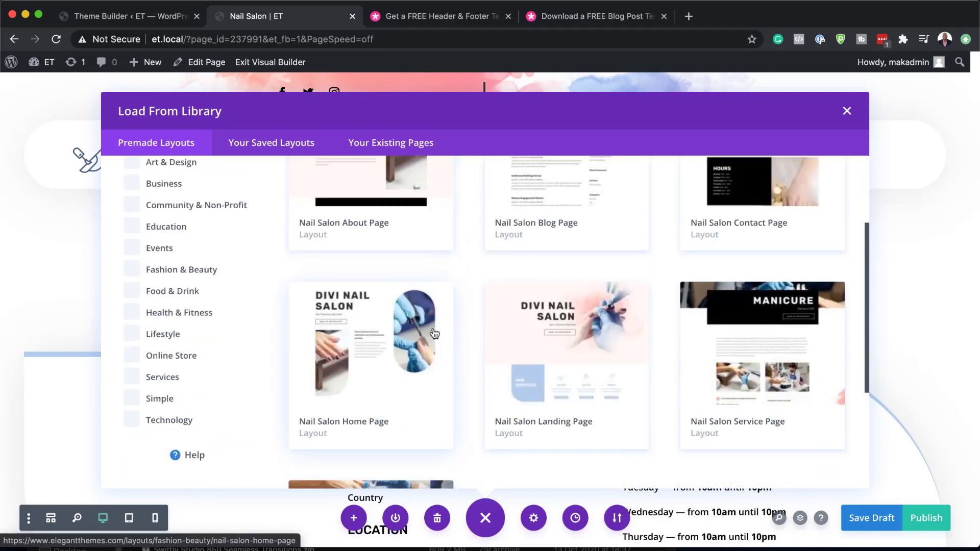
click(376, 338)
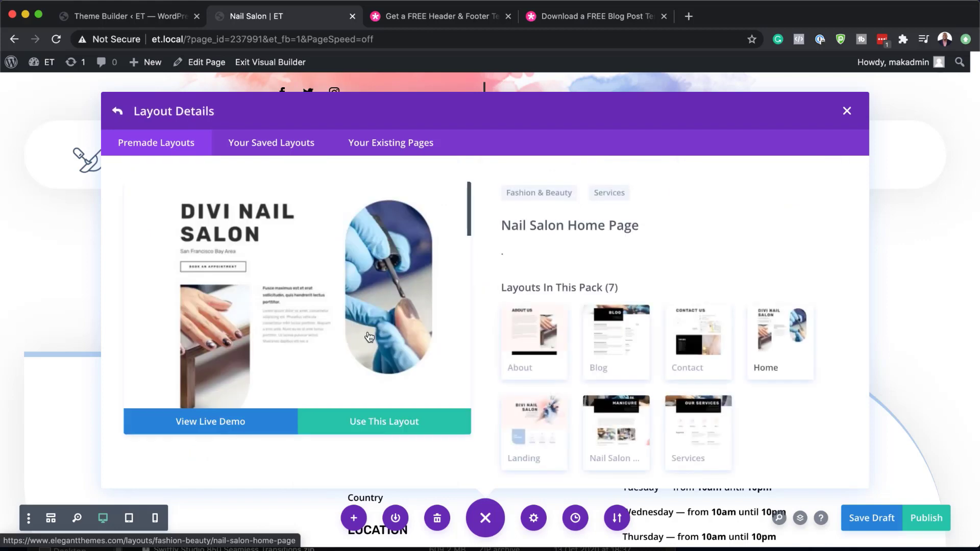
click(410, 429)
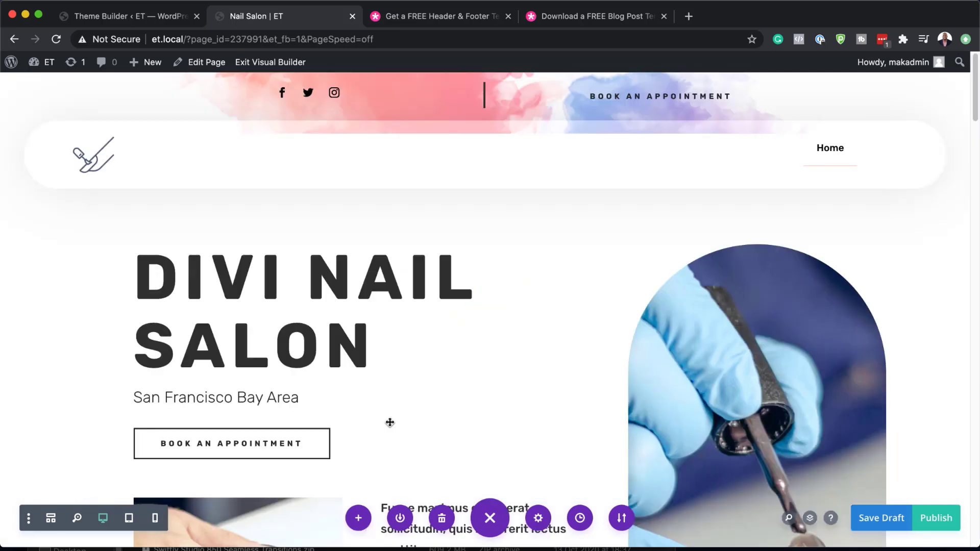
- Publish the Nail Salon page
scroll(677, 392, down, 12)
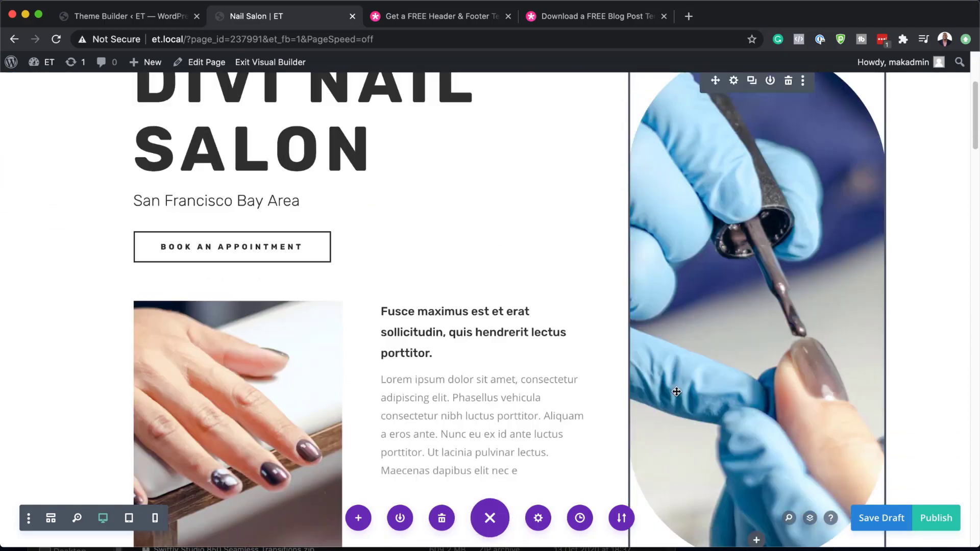
scroll(676, 392, down, 10)
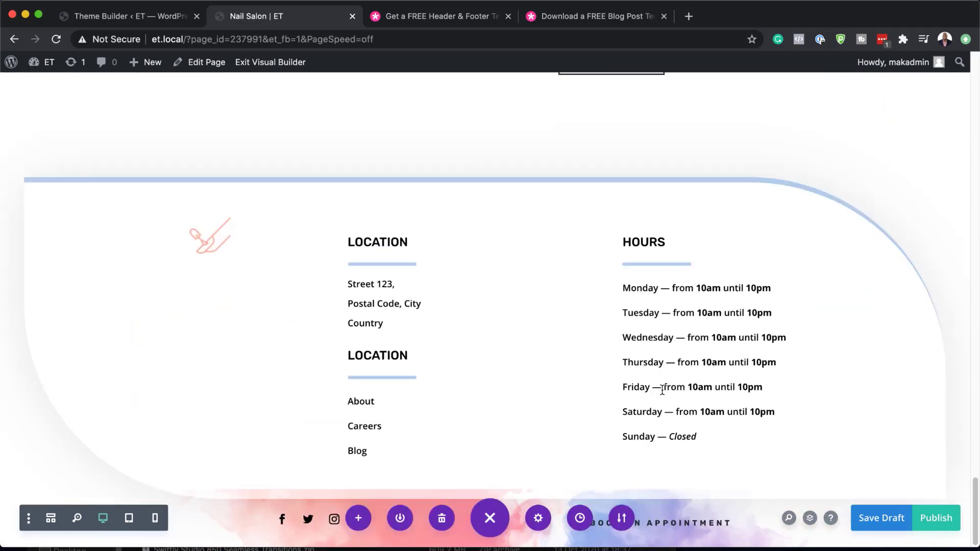
click(942, 521)
- Exit the Visual Builder and view the live page down to its footer
click(289, 68)
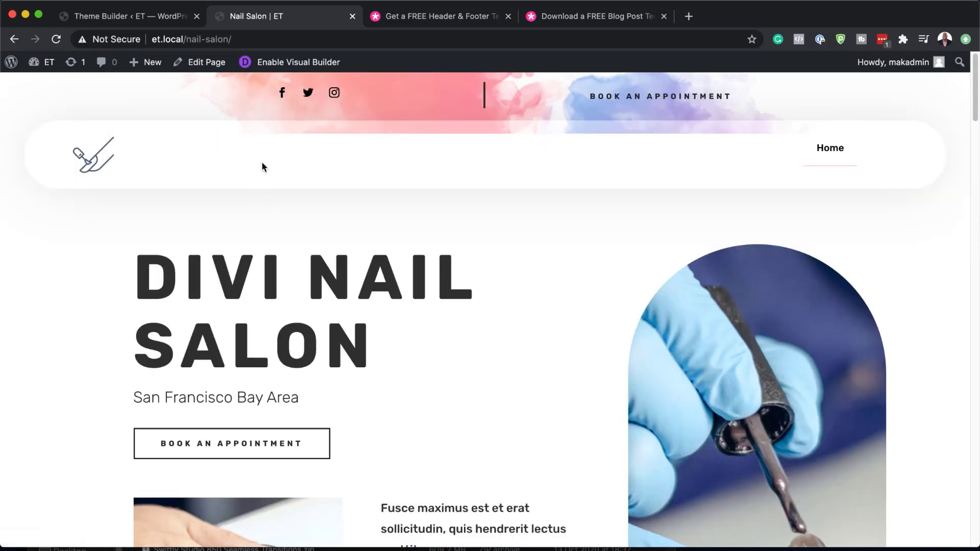
scroll(416, 317, down, 3)
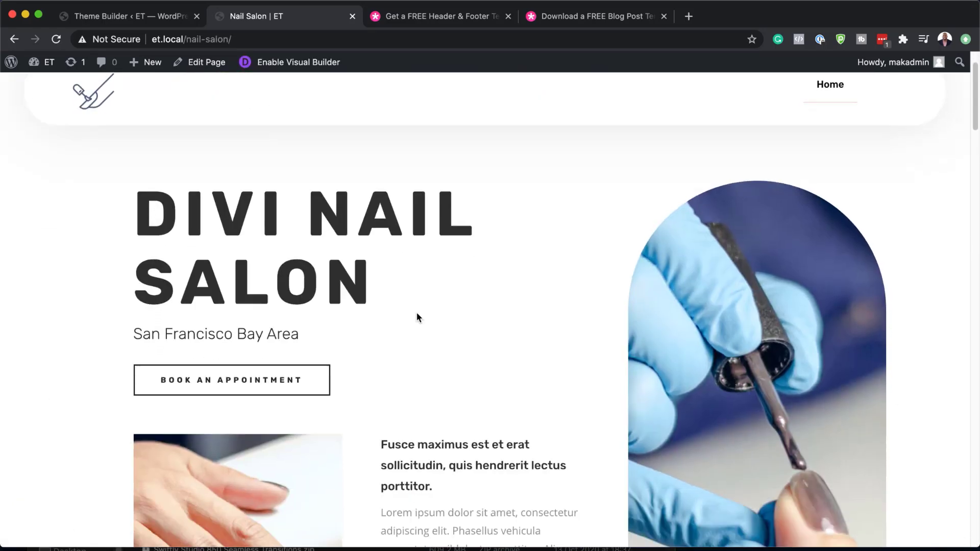
scroll(416, 317, down, 15)
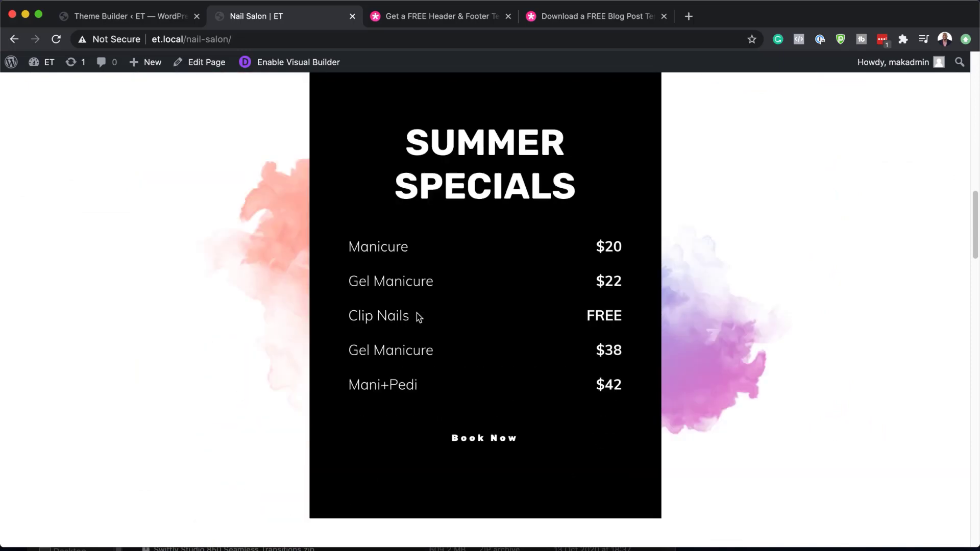
scroll(416, 317, down, 20)
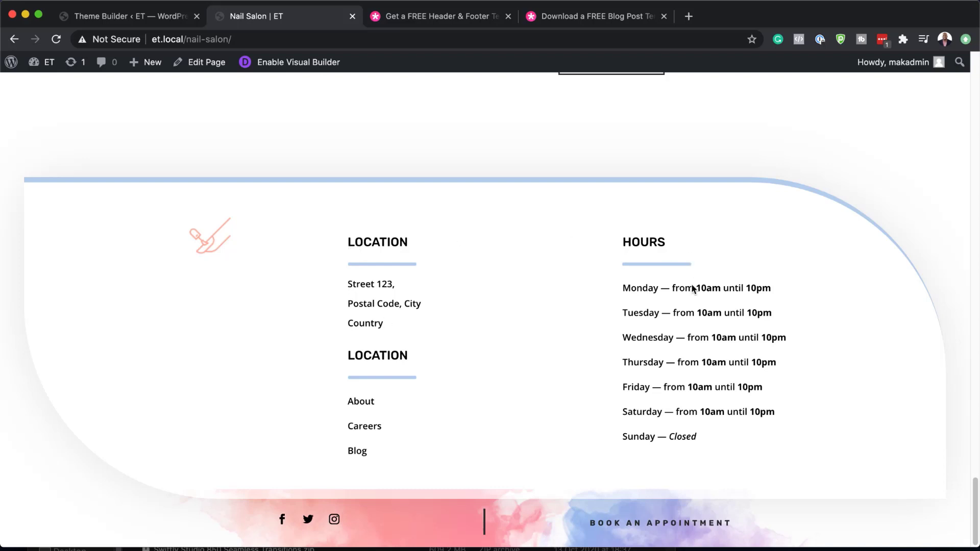
- Return to the Theme Builder and edit the Global Header template's layout
click(136, 20)
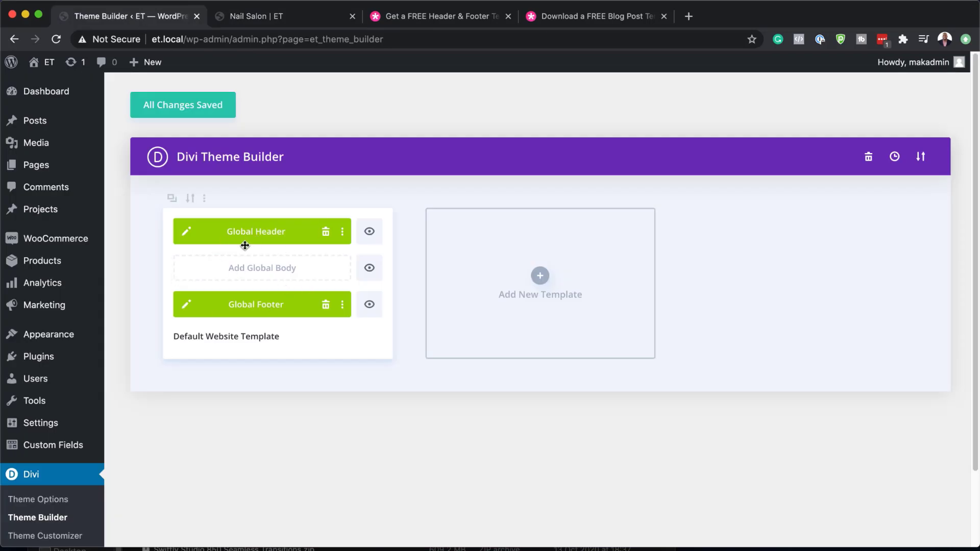
click(188, 234)
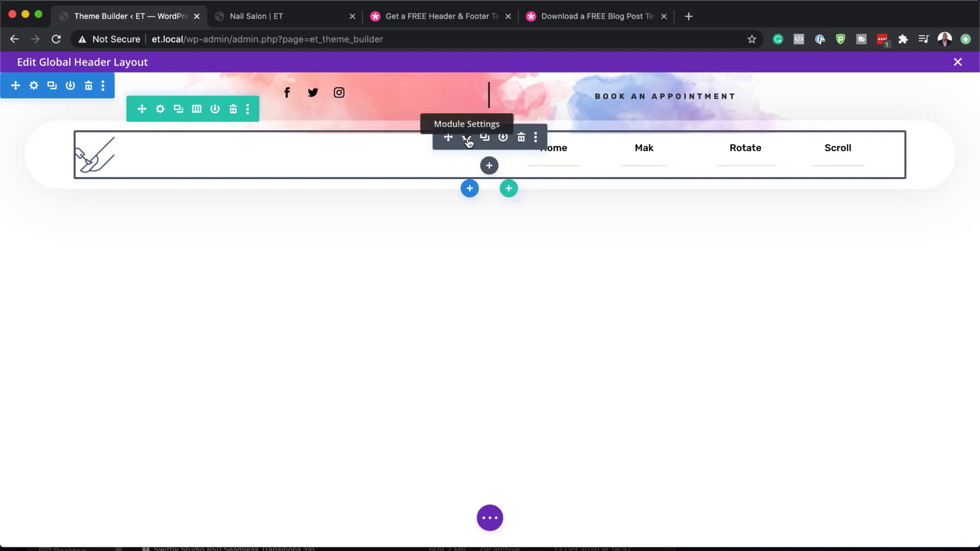
- In the header Menu module settings, keep main menu and open the Logo image picker
click(467, 139)
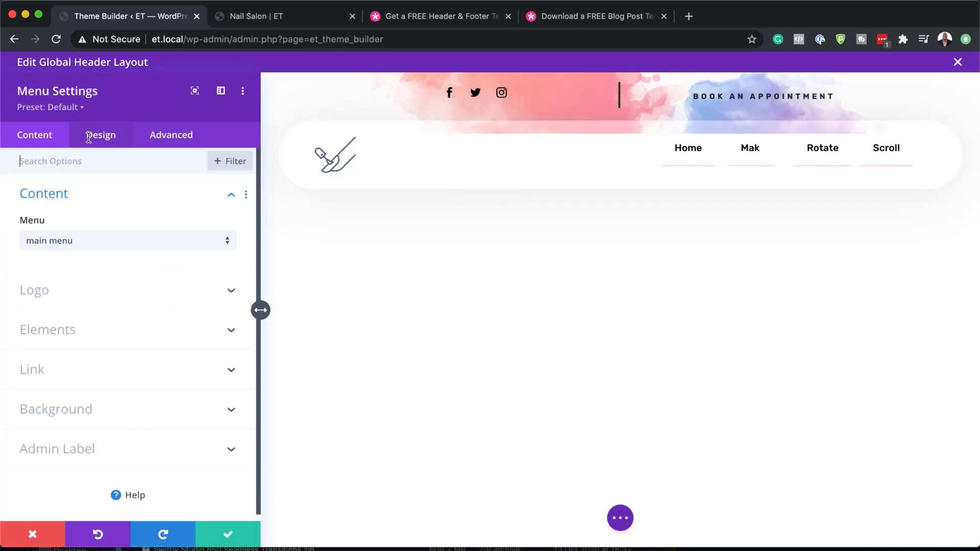
click(130, 246)
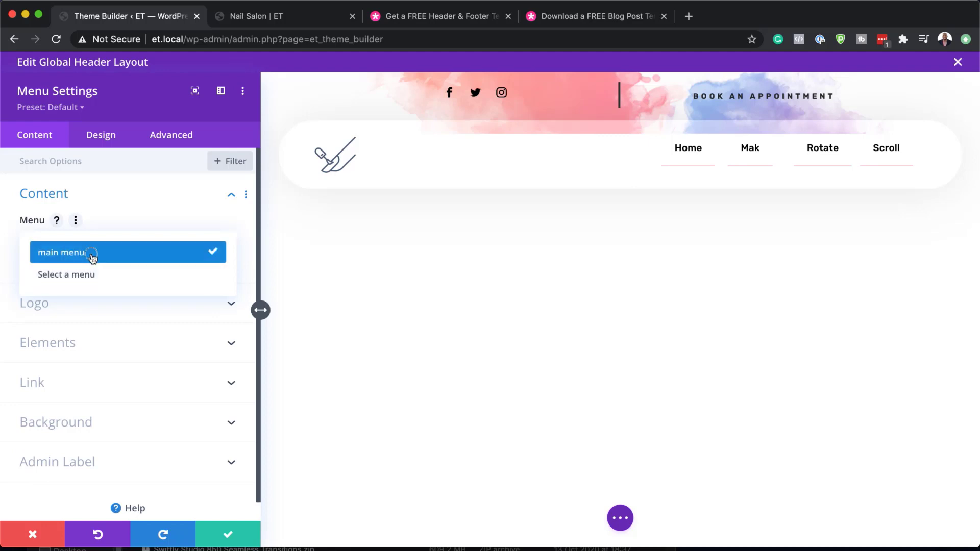
click(92, 256)
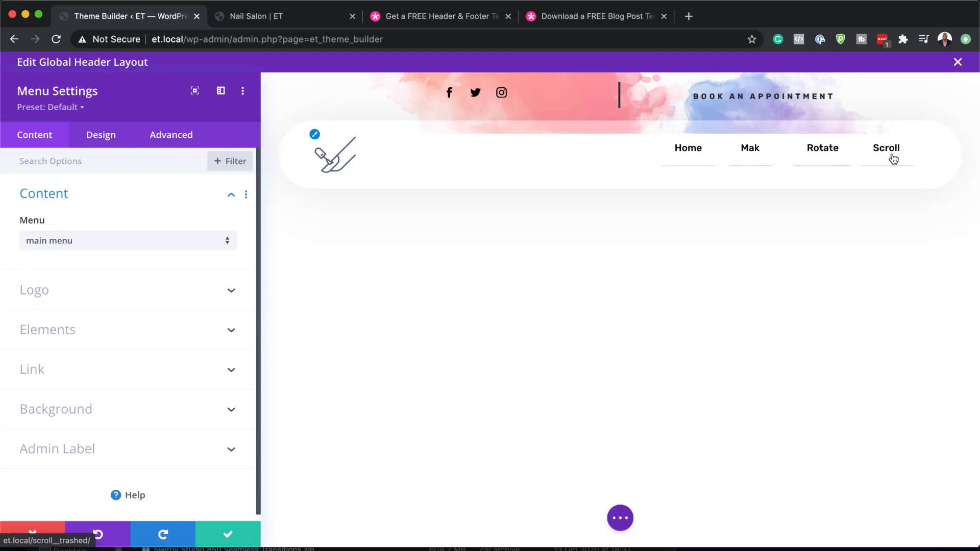
click(81, 302)
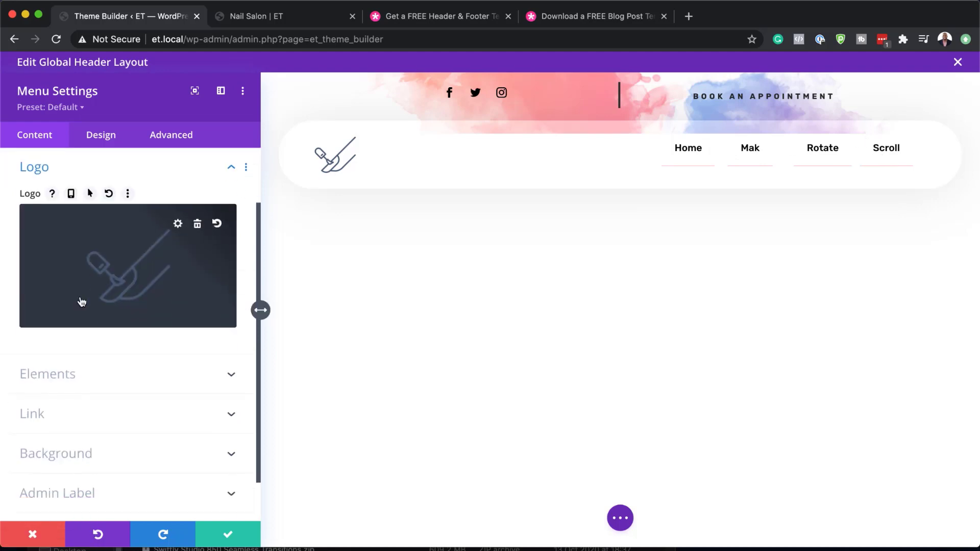
click(135, 282)
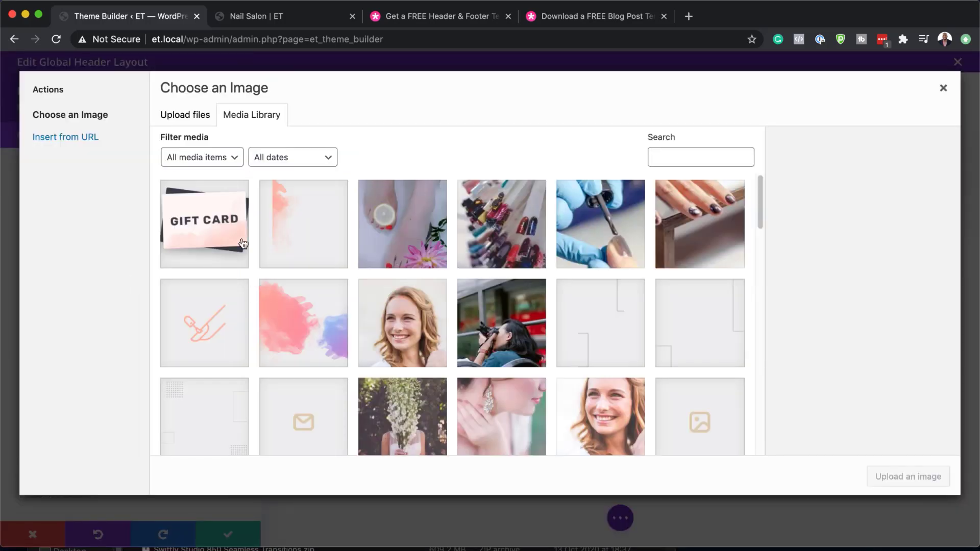
- Try uploading a logo file from the computer, then cancel the file browser
click(185, 121)
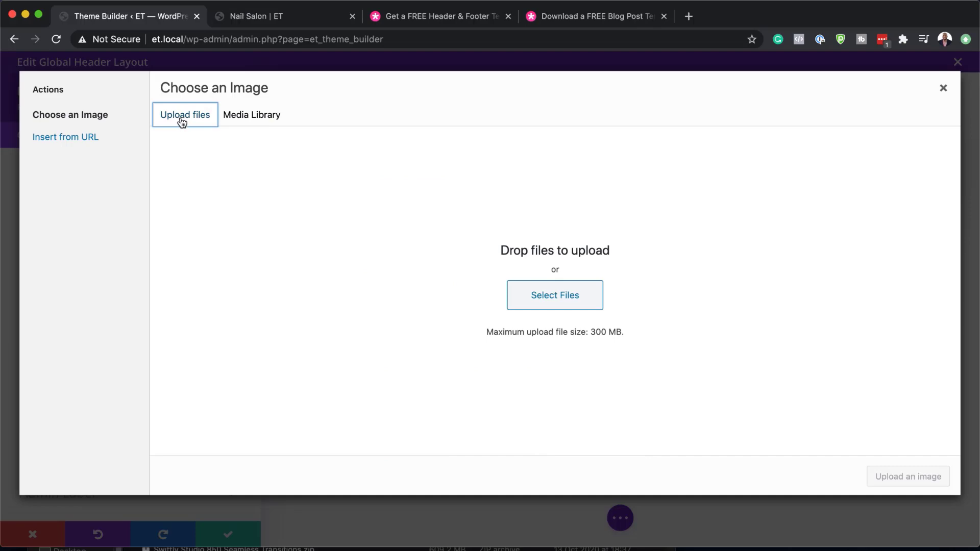
click(559, 303)
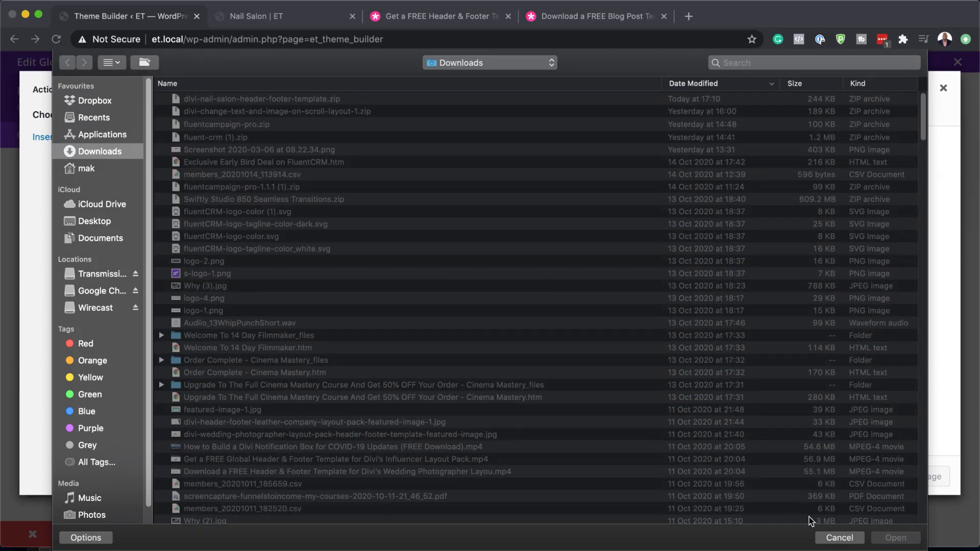
click(840, 538)
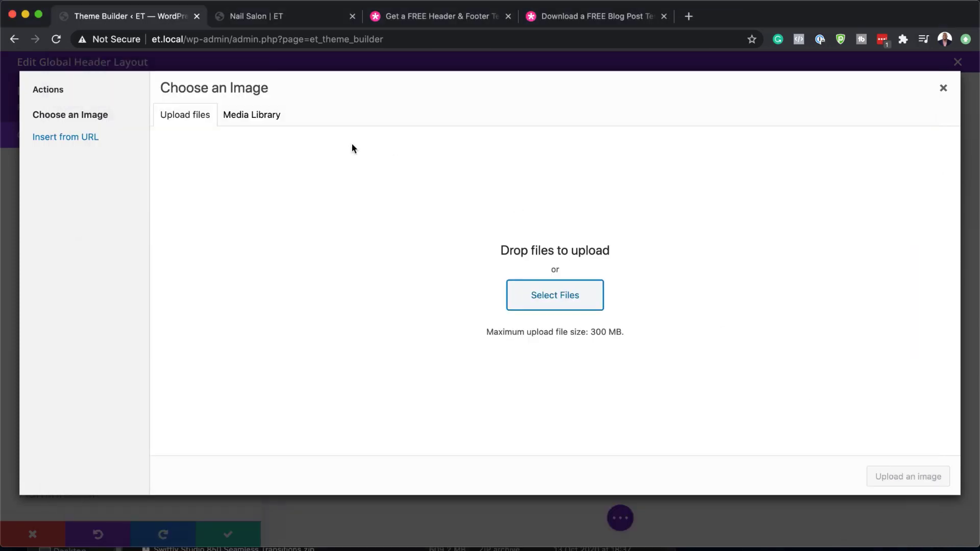
- Choose the LOUDNICK image (logo_08-1.png) from the Media Library as the menu logo
click(267, 120)
scroll(462, 376, down, 5)
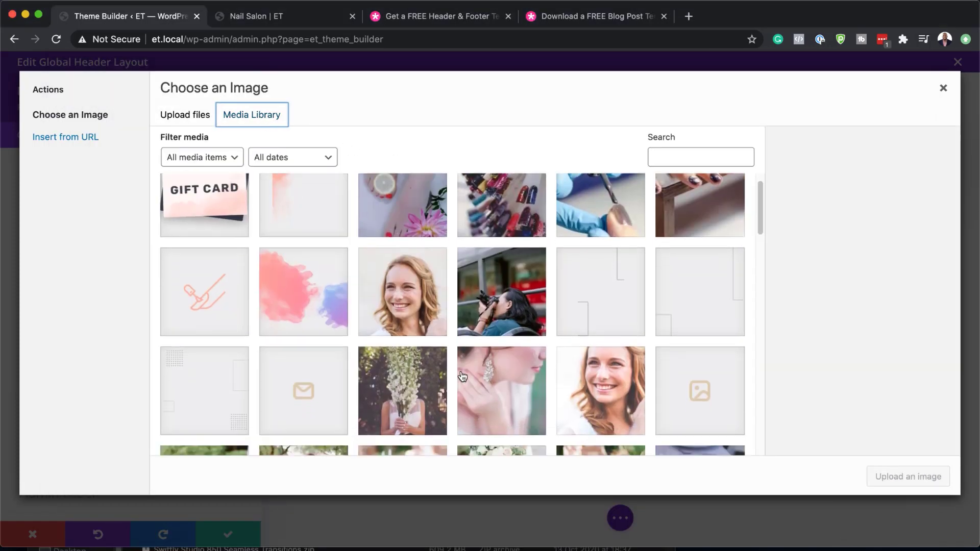
scroll(462, 376, down, 10)
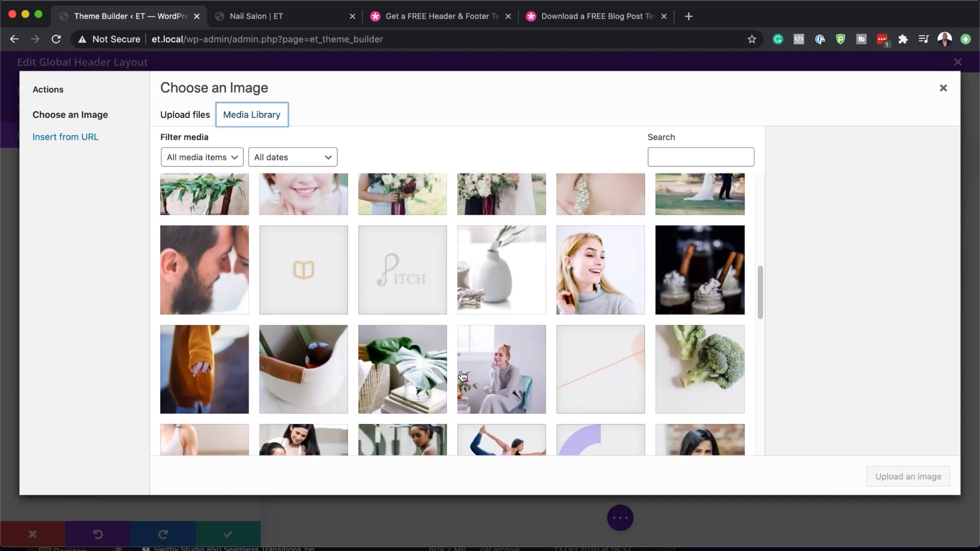
scroll(462, 377, down, 10)
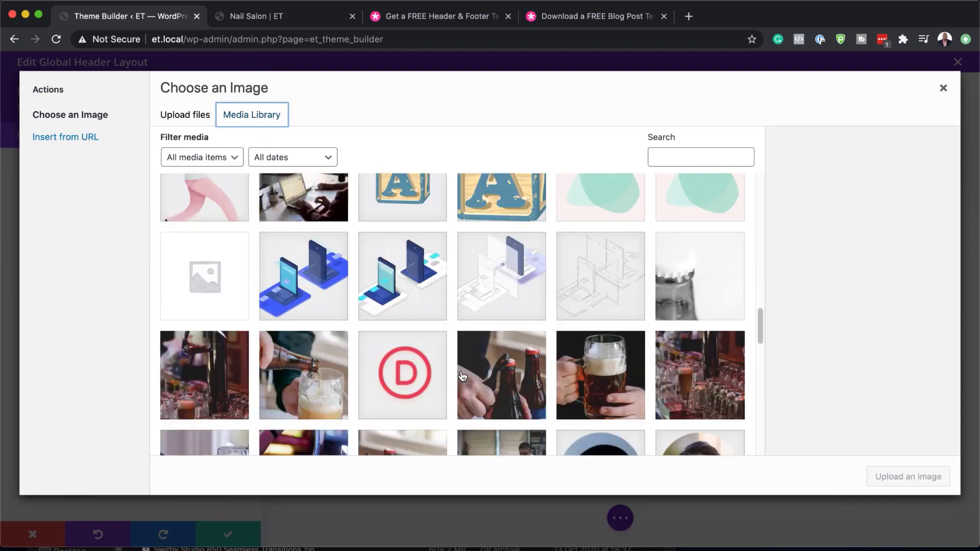
scroll(462, 376, down, 5)
scroll(462, 376, down, 15)
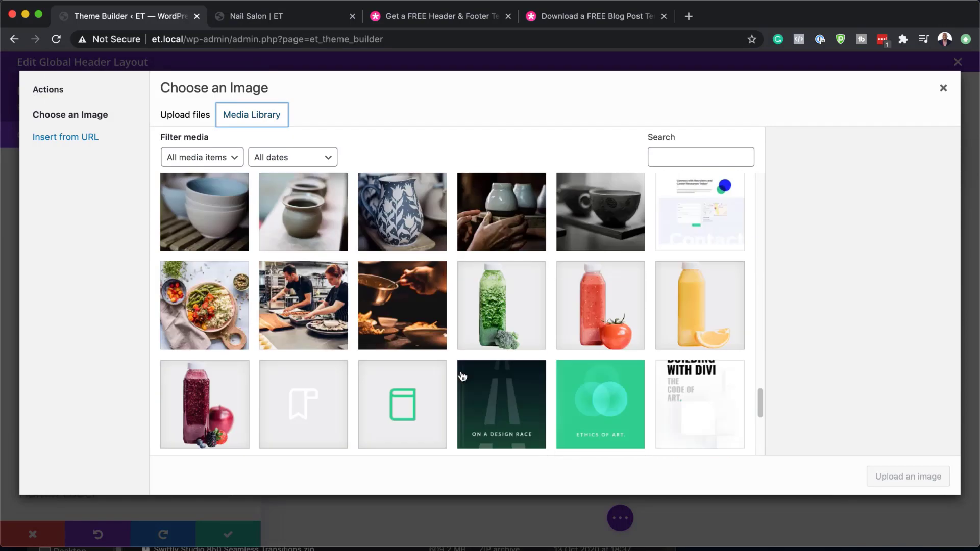
scroll(462, 376, down, 2)
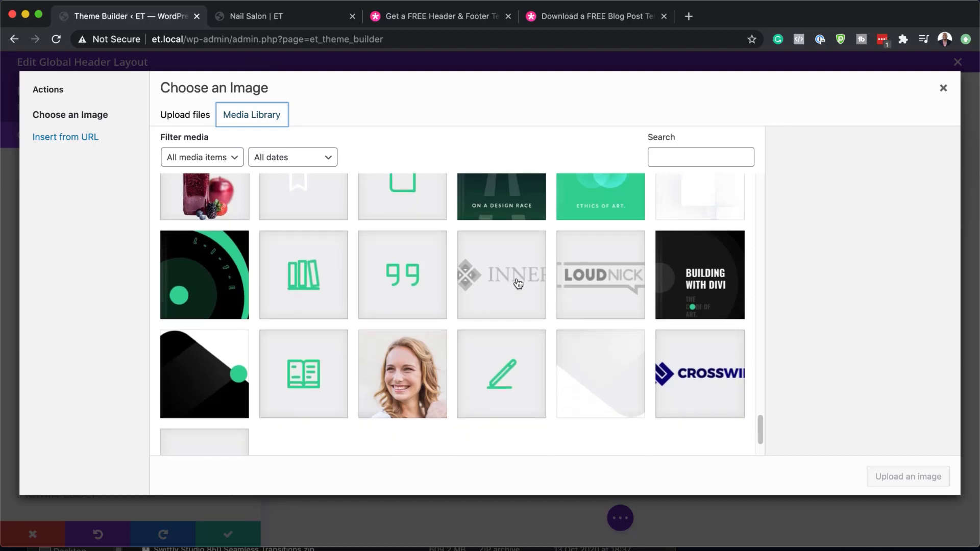
click(613, 285)
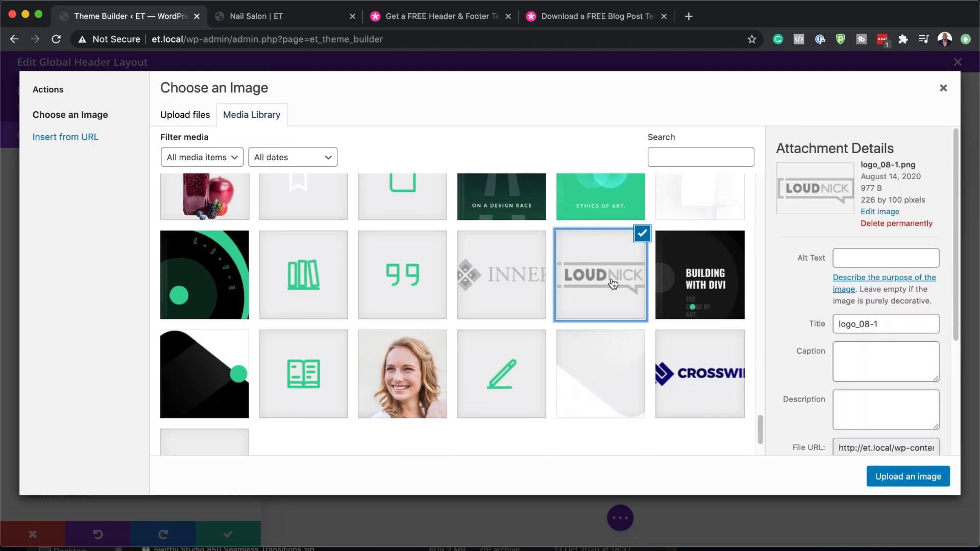
click(909, 479)
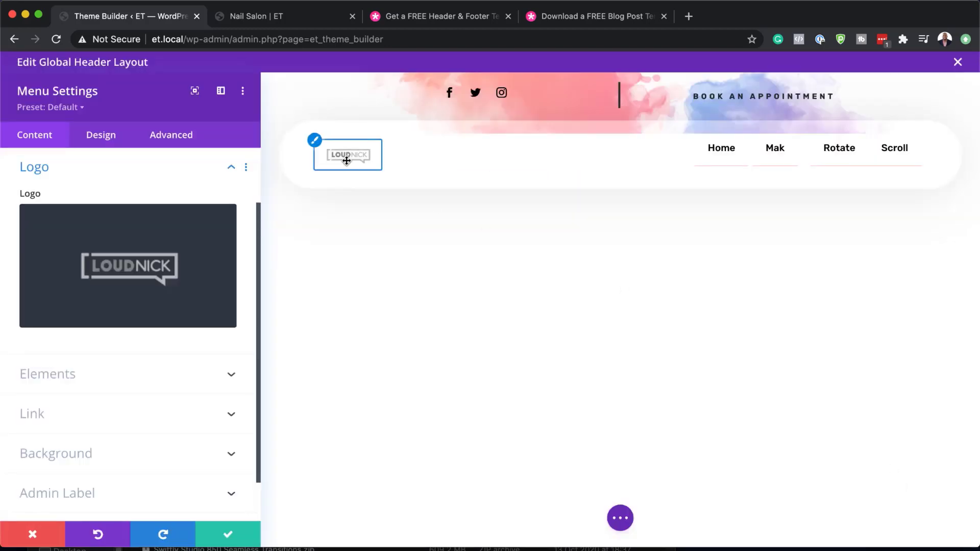
- Raise the menu's Logo Max Width from 40% to 50% and save the module
click(114, 137)
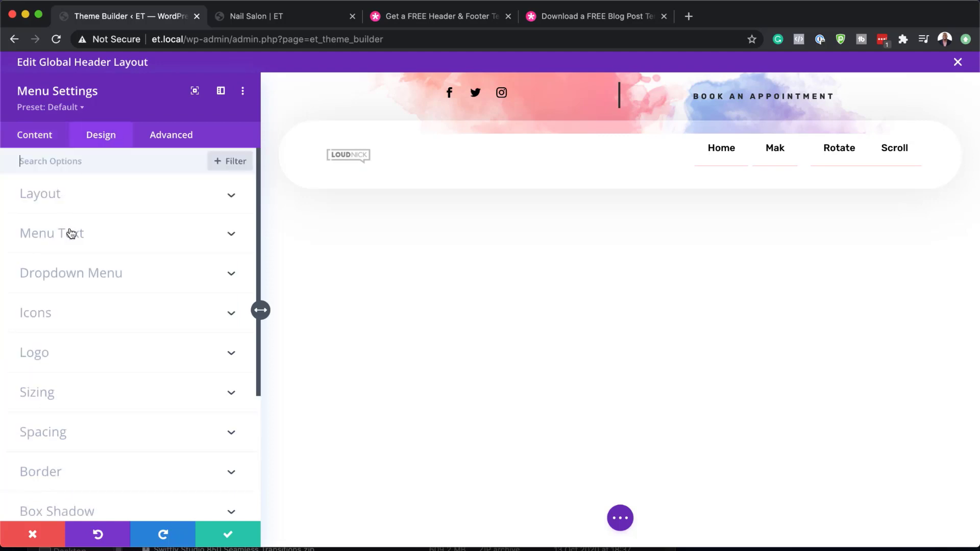
click(77, 354)
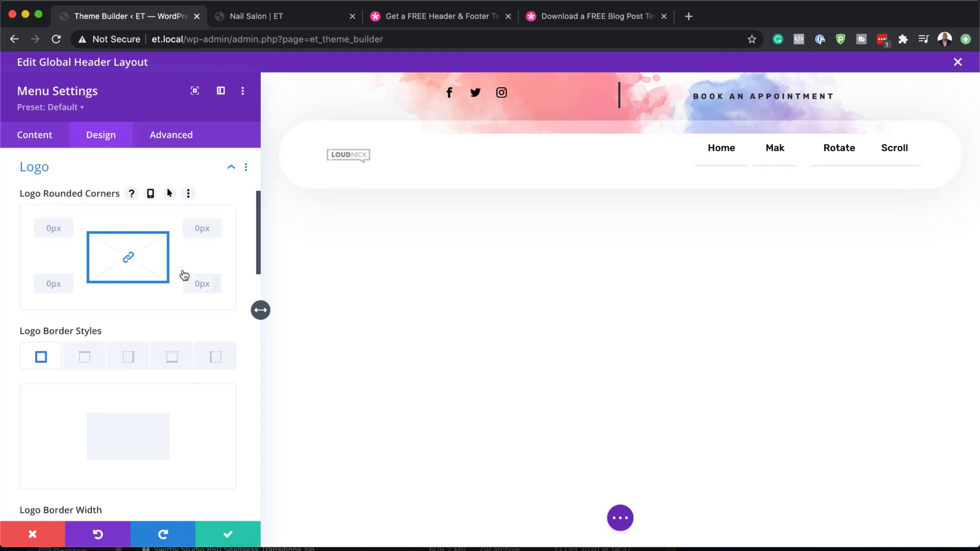
scroll(172, 342, up, 4)
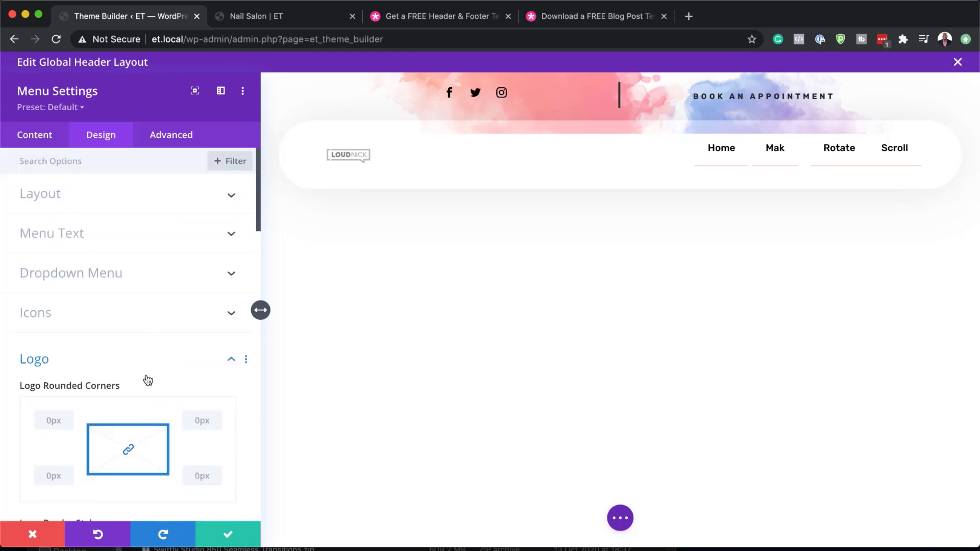
click(231, 359)
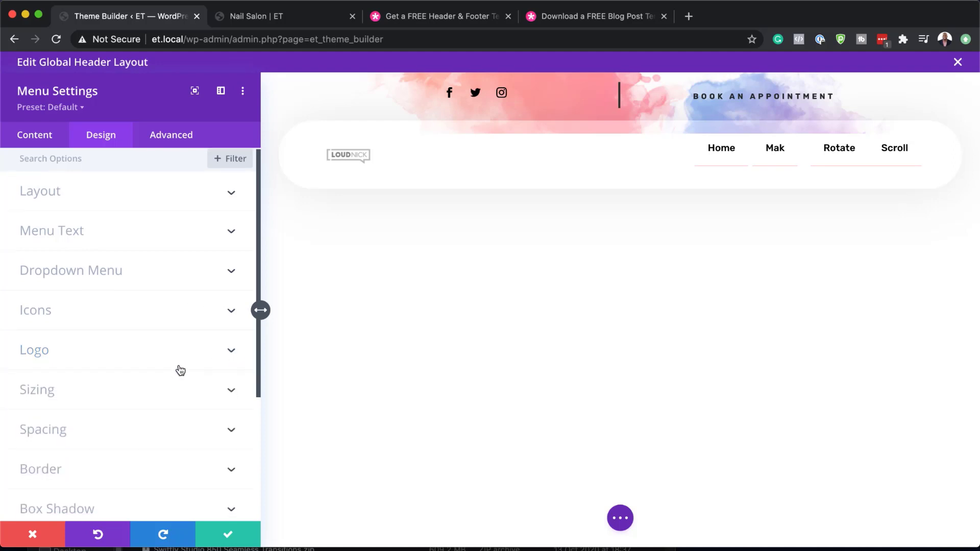
click(106, 388)
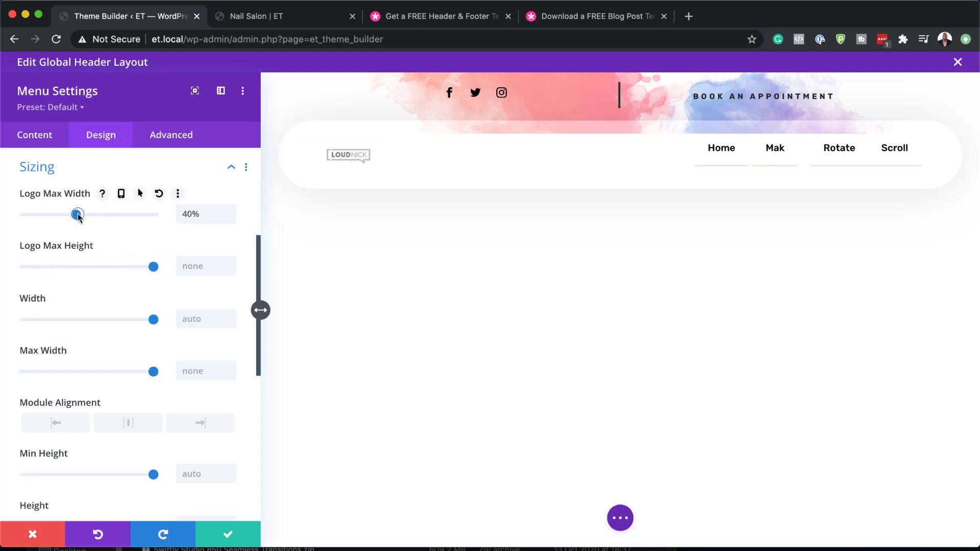
drag(78, 215, 90, 216)
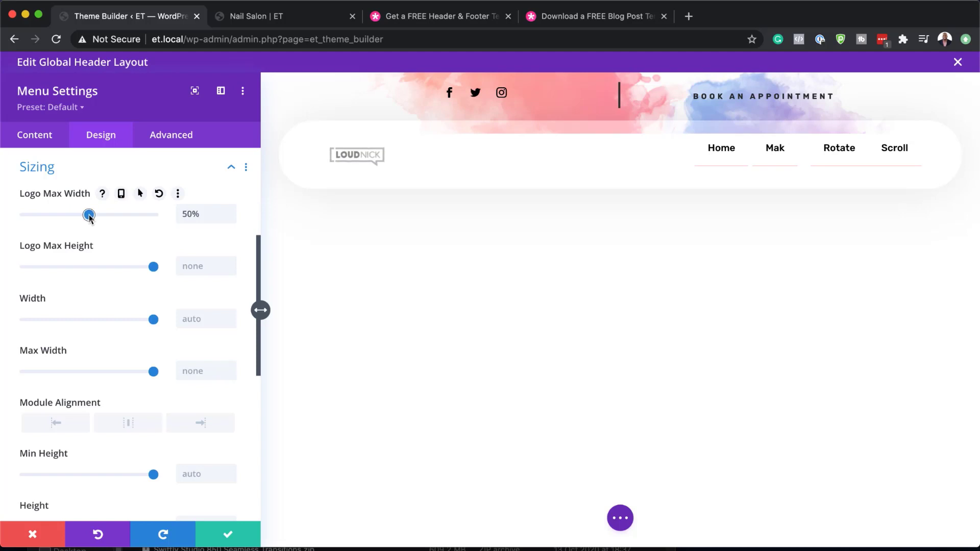
click(229, 536)
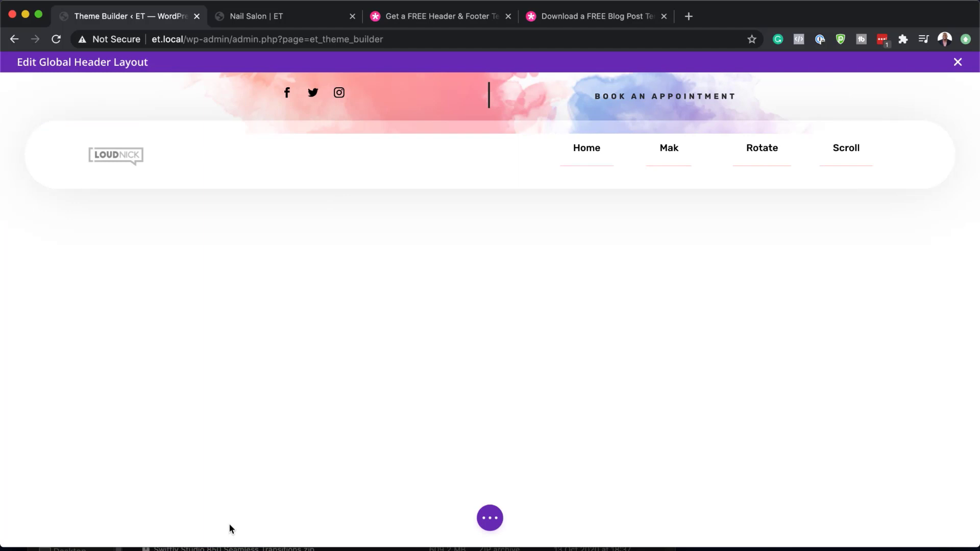
- Open the settings of the Global Header's menu module again
mouse_move(125, 124)
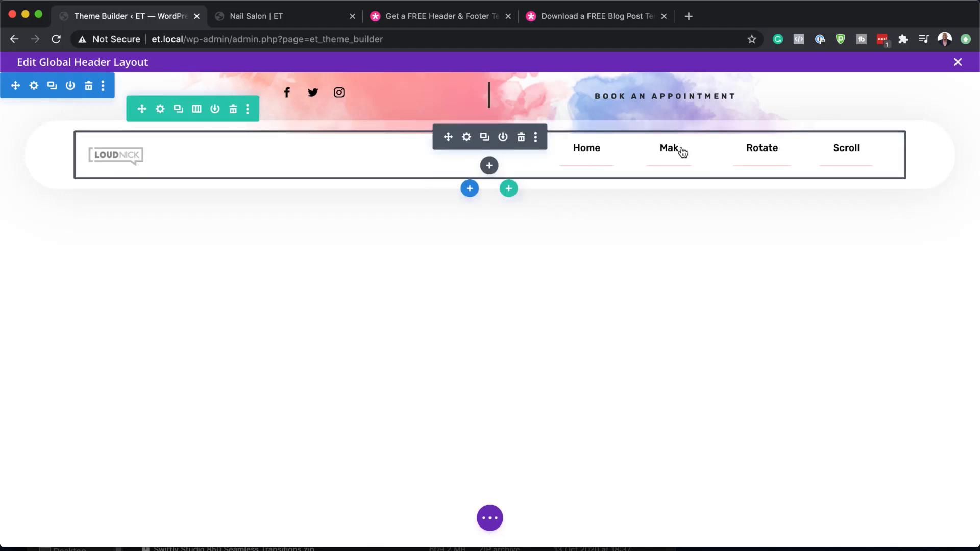
click(467, 137)
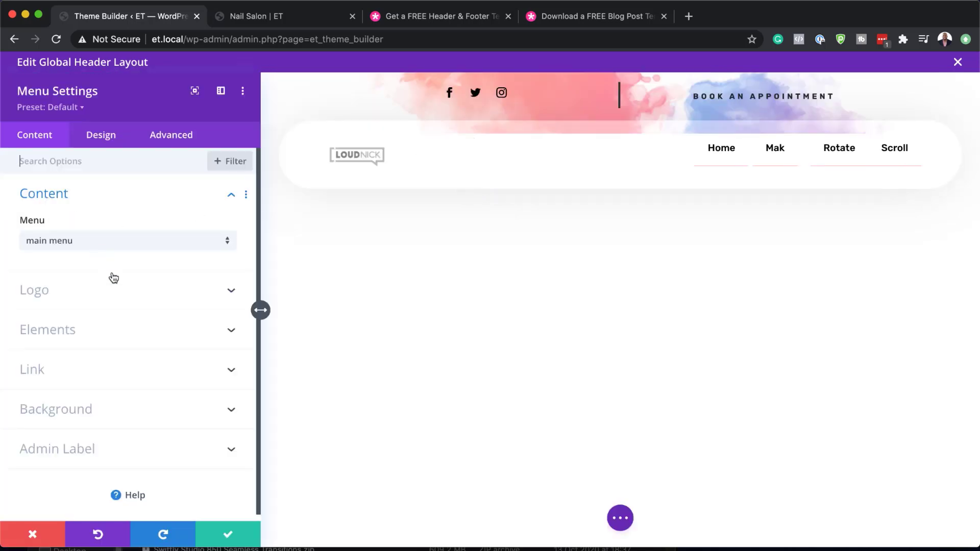
- Set the menu's Active Link Color to red
click(110, 139)
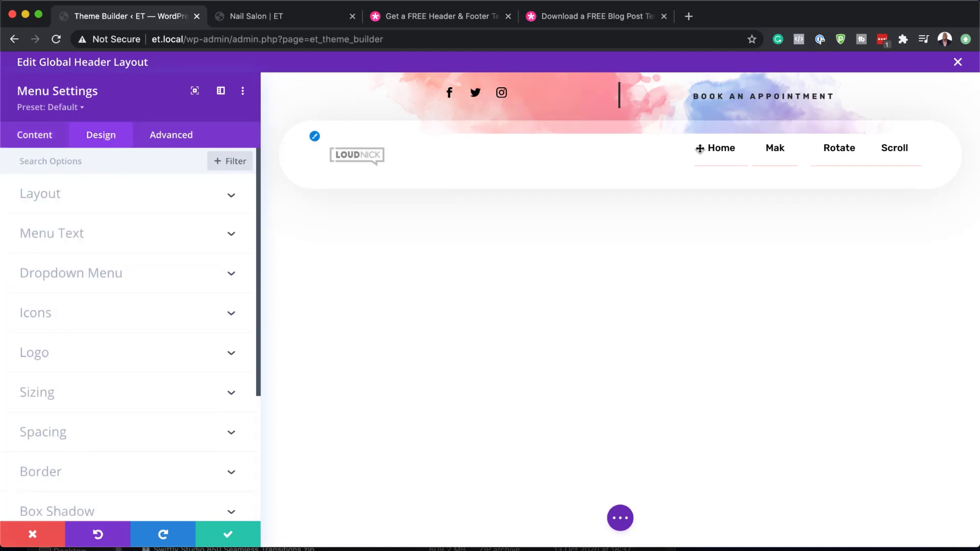
click(85, 242)
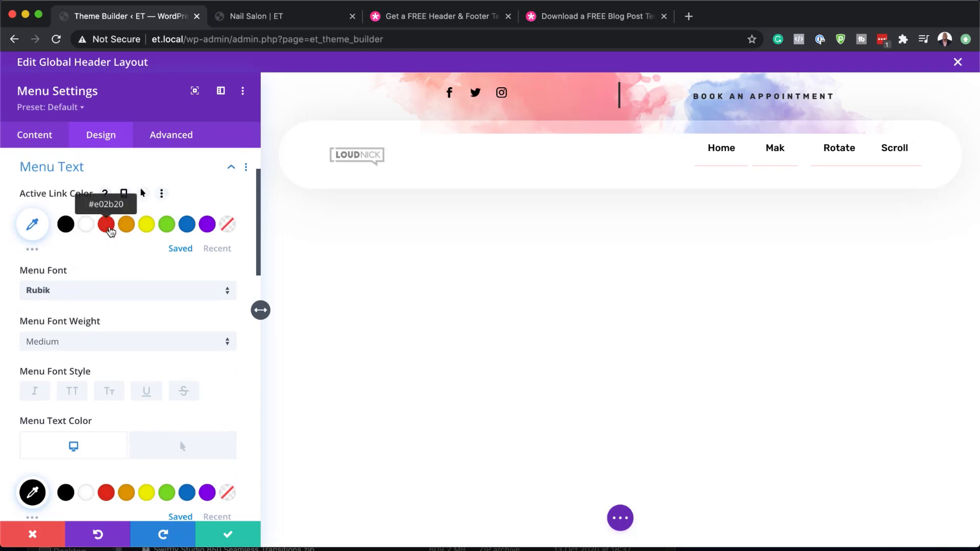
click(110, 230)
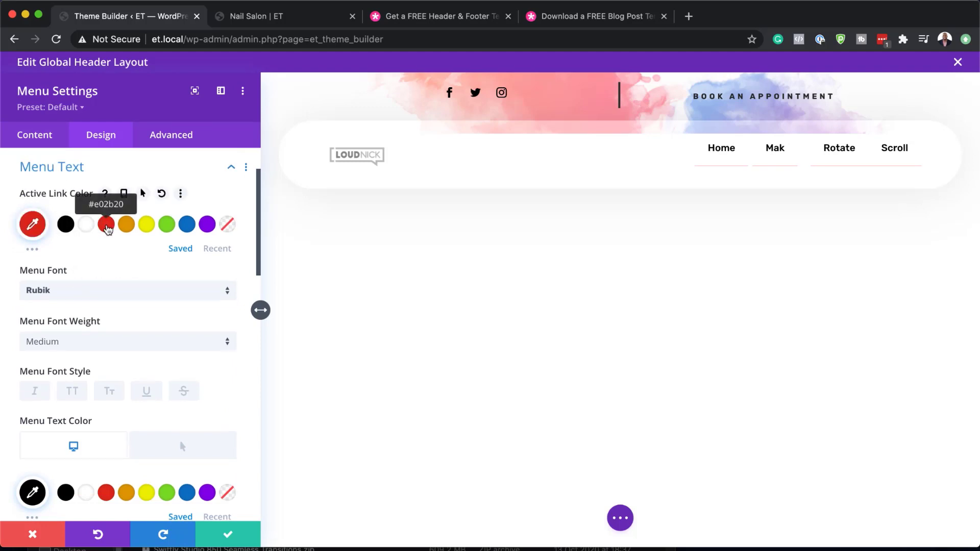
- Make the menu text uppercase with 2px letter spacing
scroll(39, 289, down, 1)
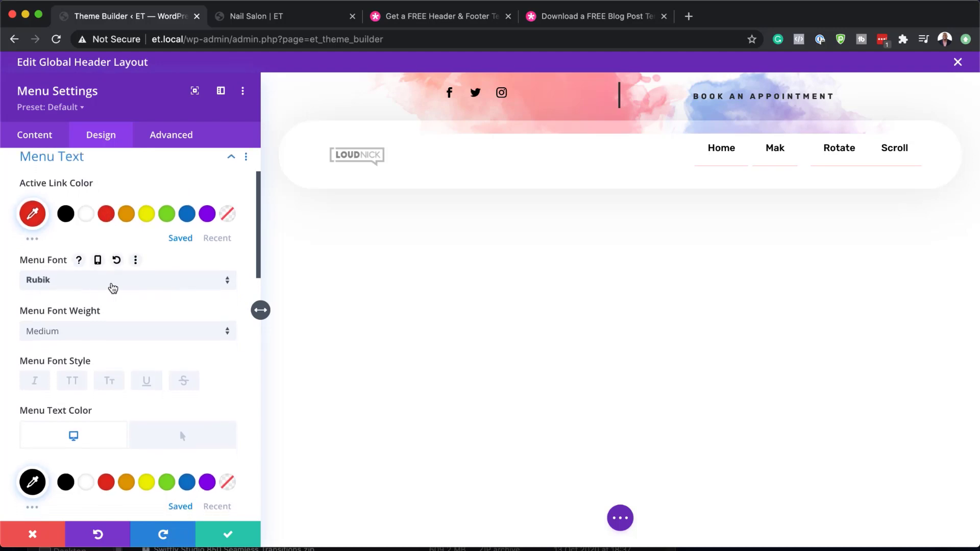
scroll(112, 289, down, 1)
scroll(112, 290, down, 1)
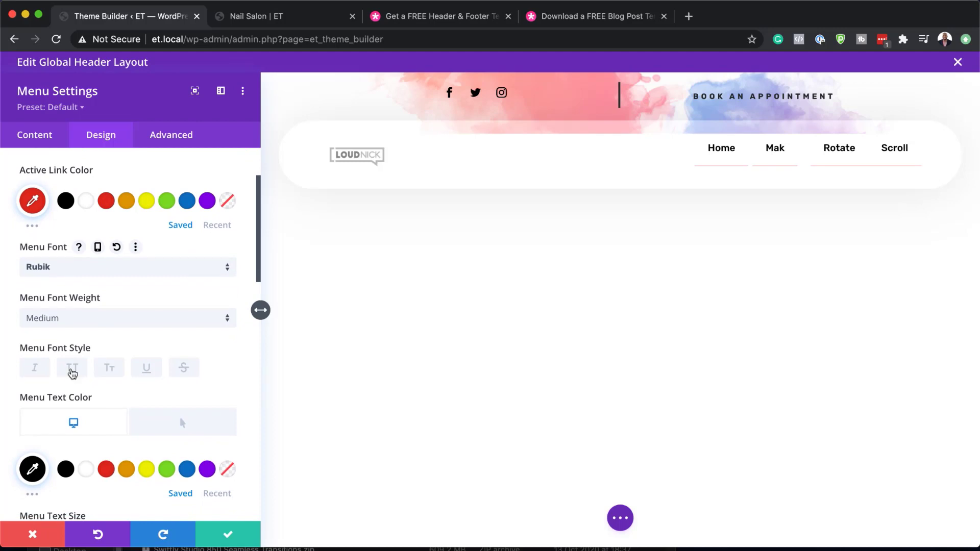
click(72, 372)
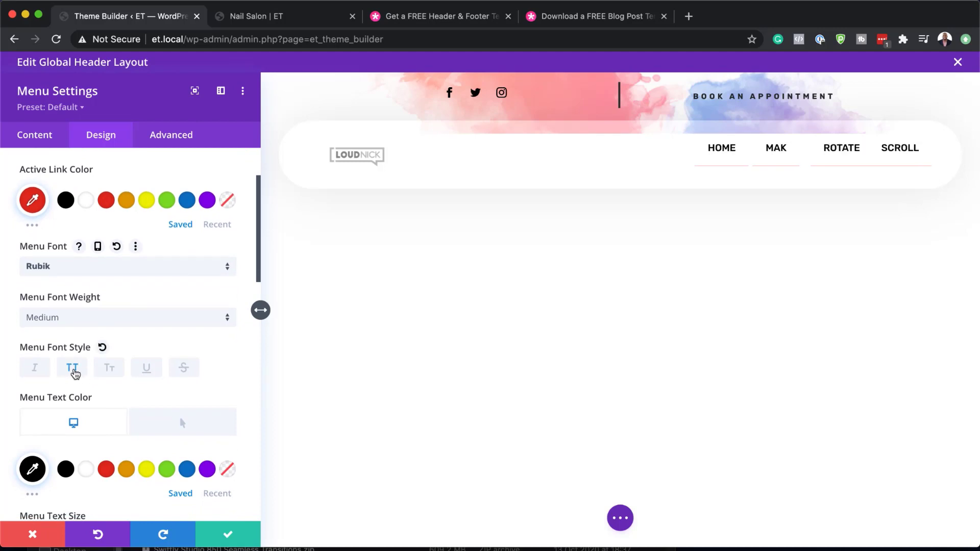
scroll(75, 373, down, 5)
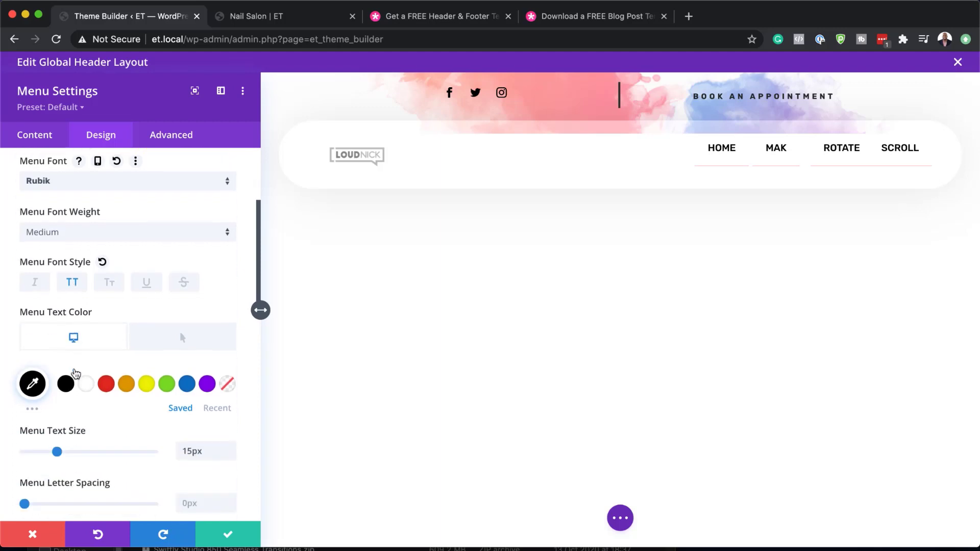
click(200, 479)
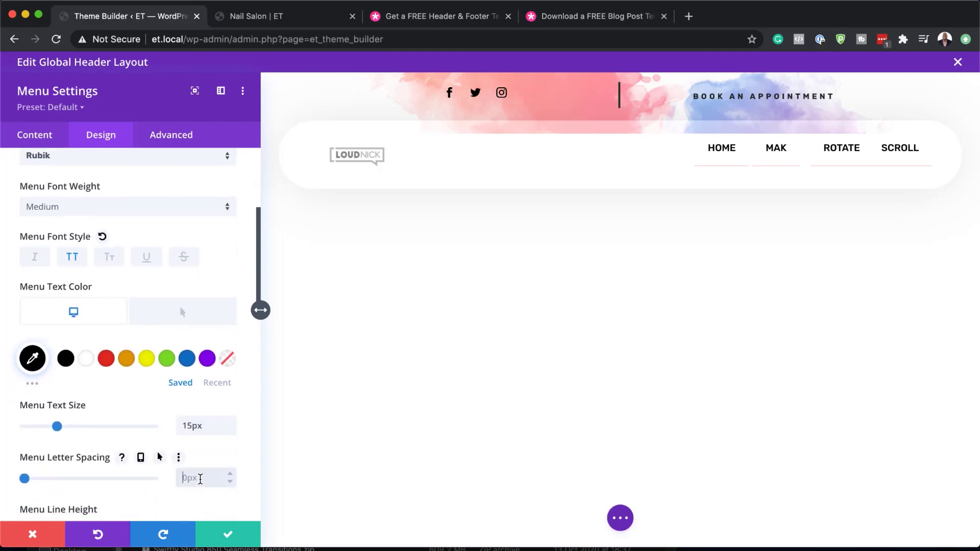
click(231, 474)
click(231, 474)
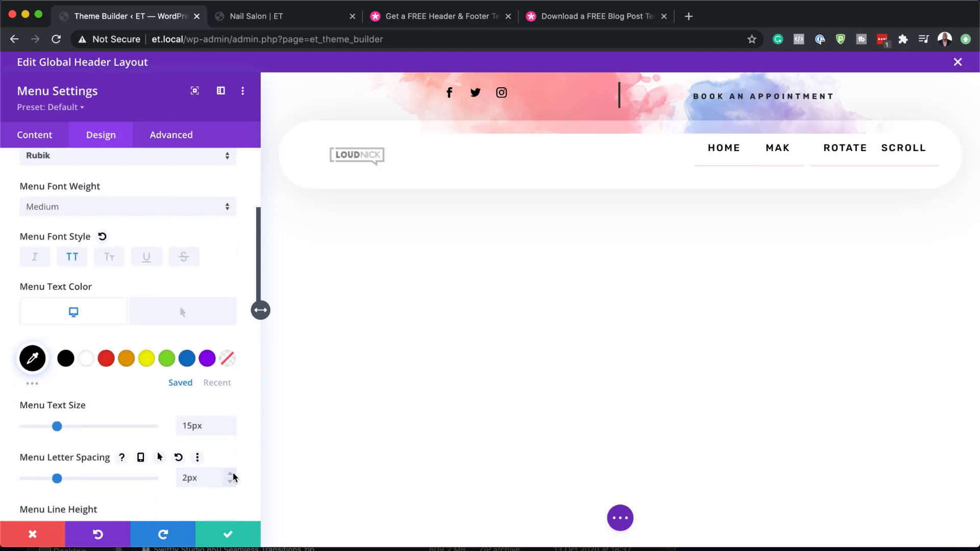
- Keep the menu text colour black after trying red, then save the menu settings
scroll(136, 479, down, 2)
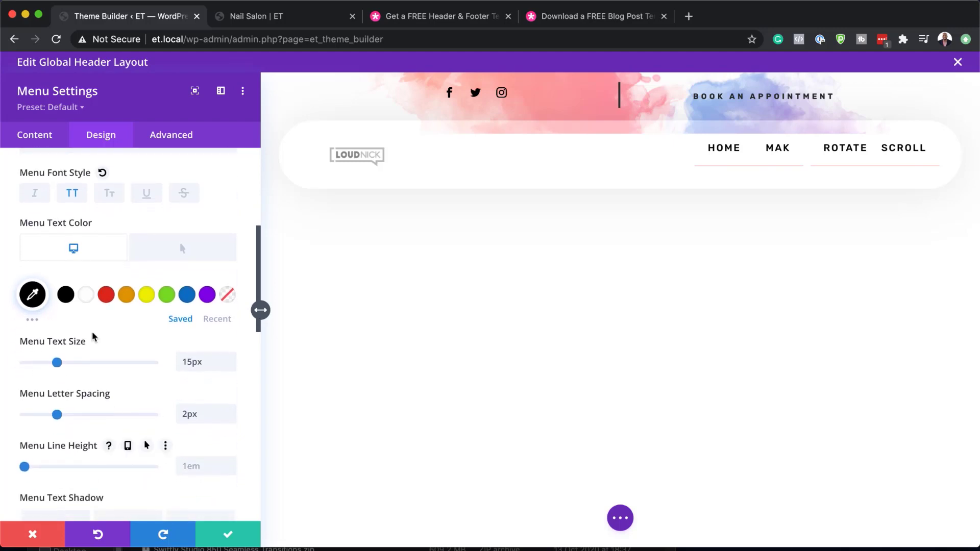
scroll(94, 378, up, 1)
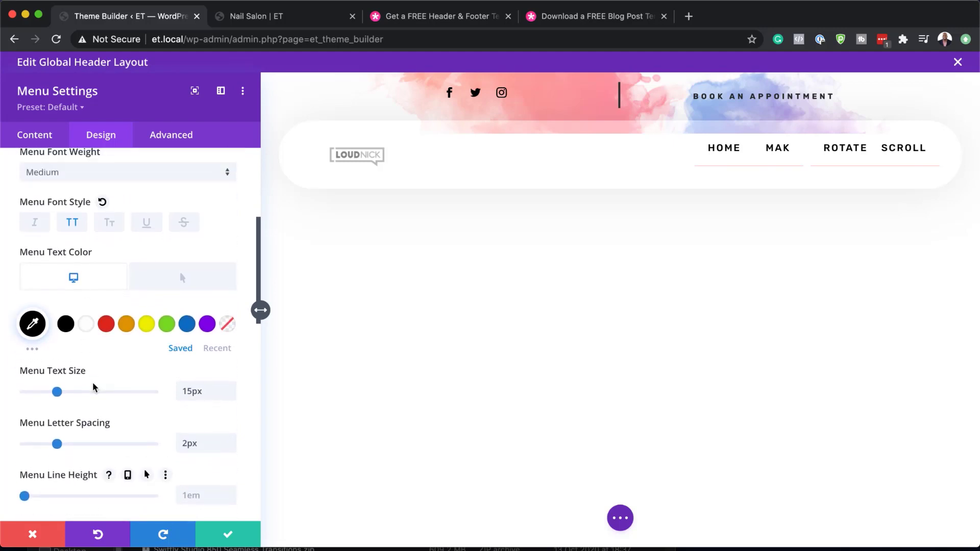
click(108, 329)
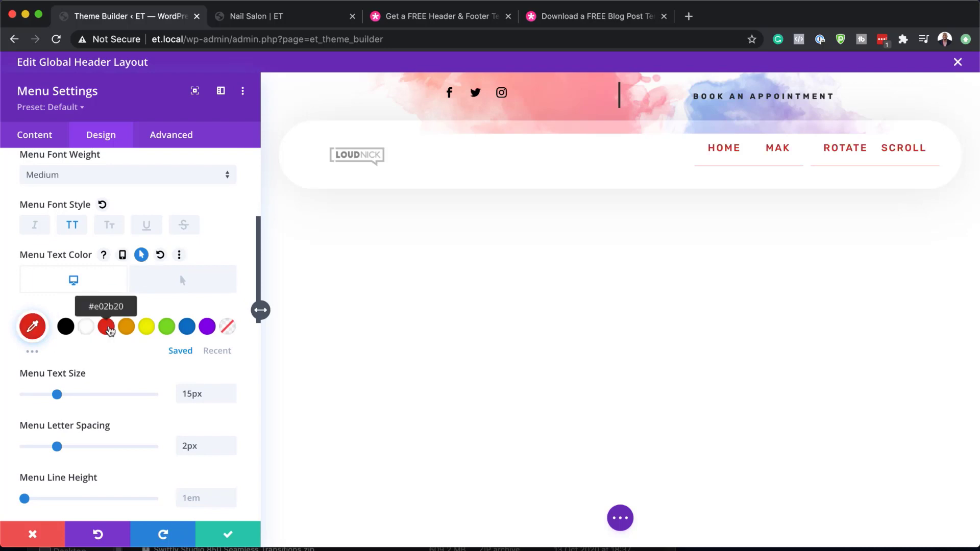
click(67, 329)
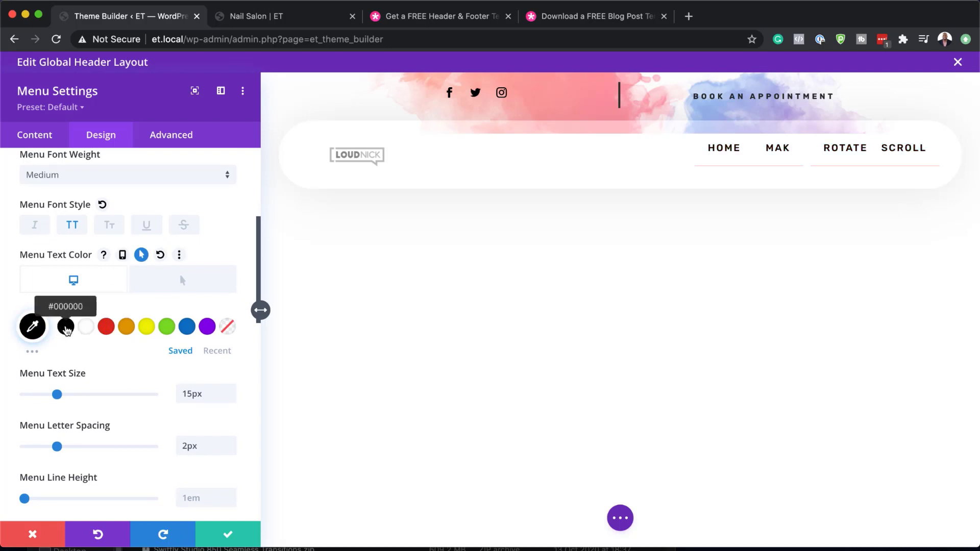
scroll(157, 462, down, 10)
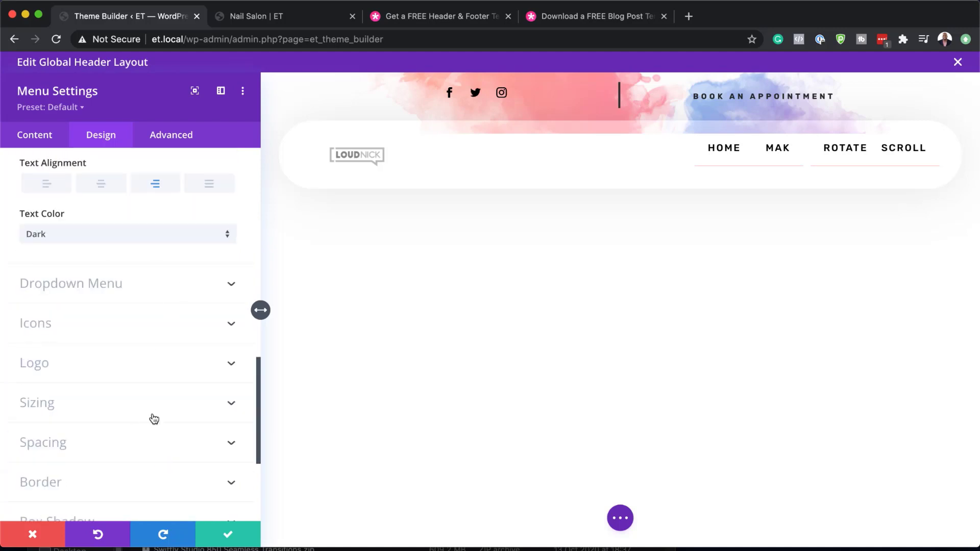
scroll(162, 462, up, 1)
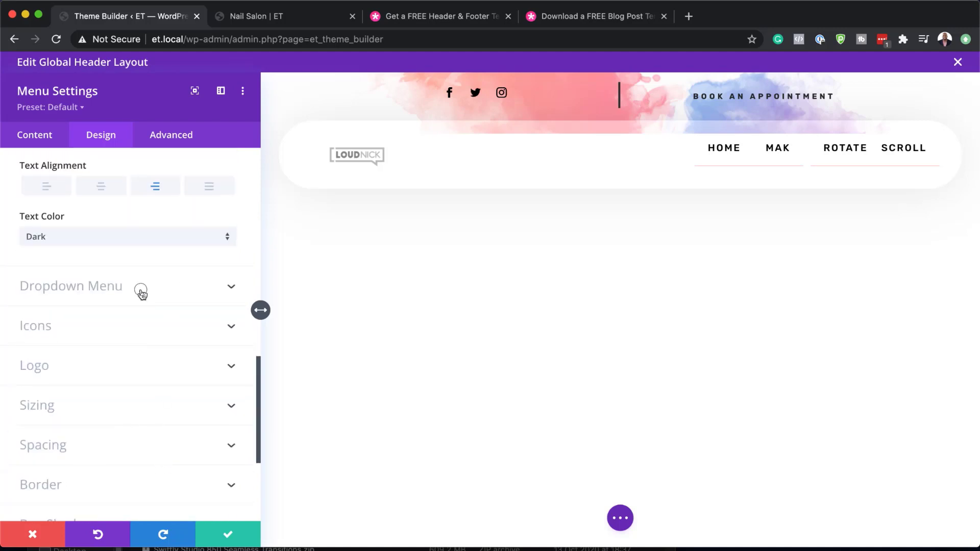
click(142, 293)
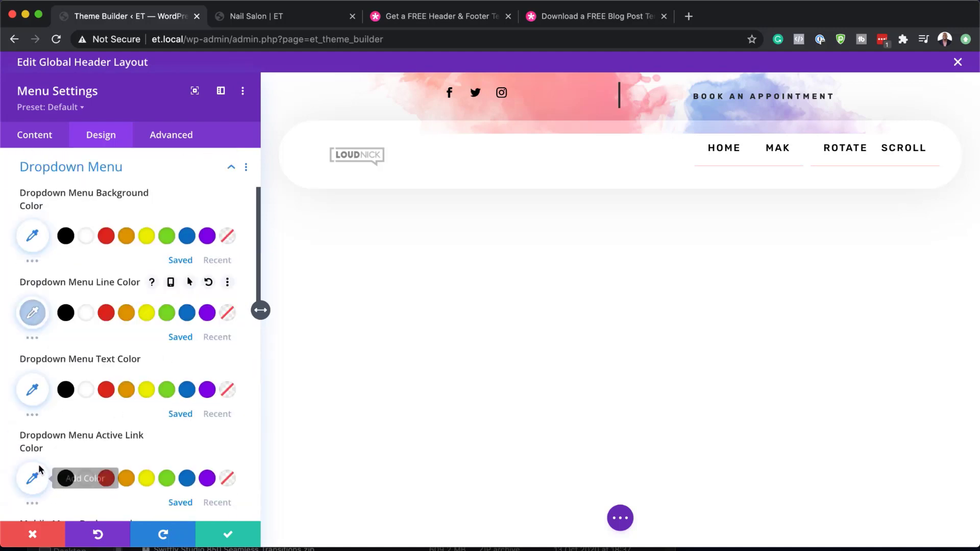
click(229, 538)
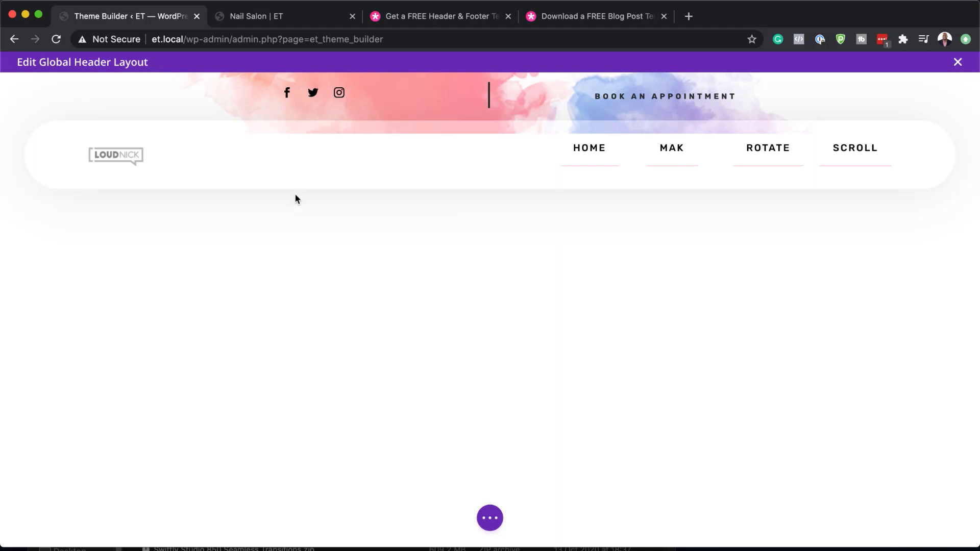
- Add a new Youtube network to the header's Social Media Follow module
mouse_move(306, 121)
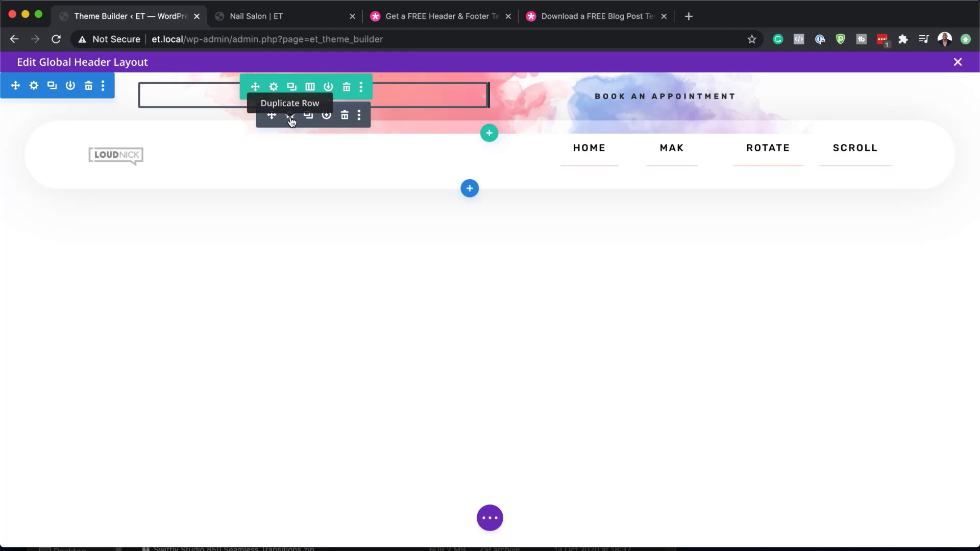
click(290, 118)
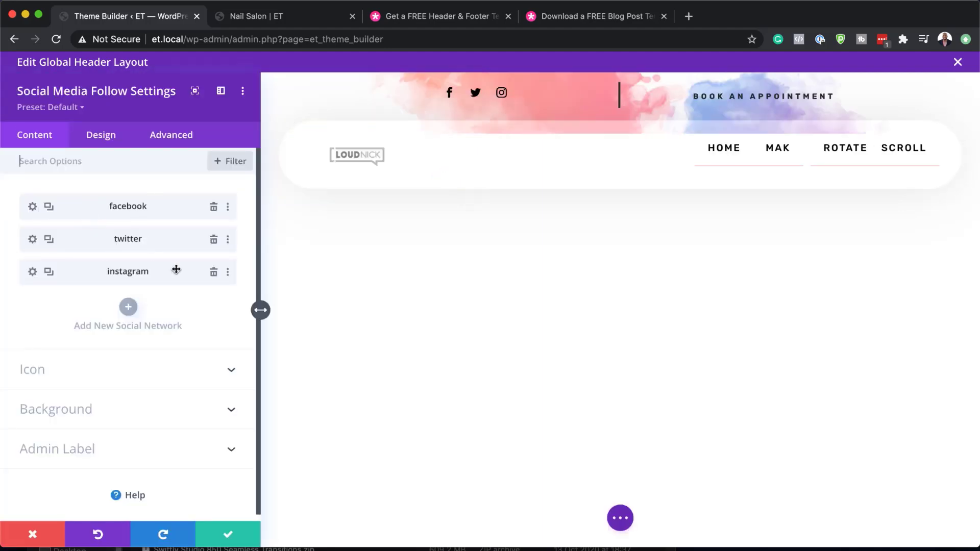
click(132, 310)
click(120, 250)
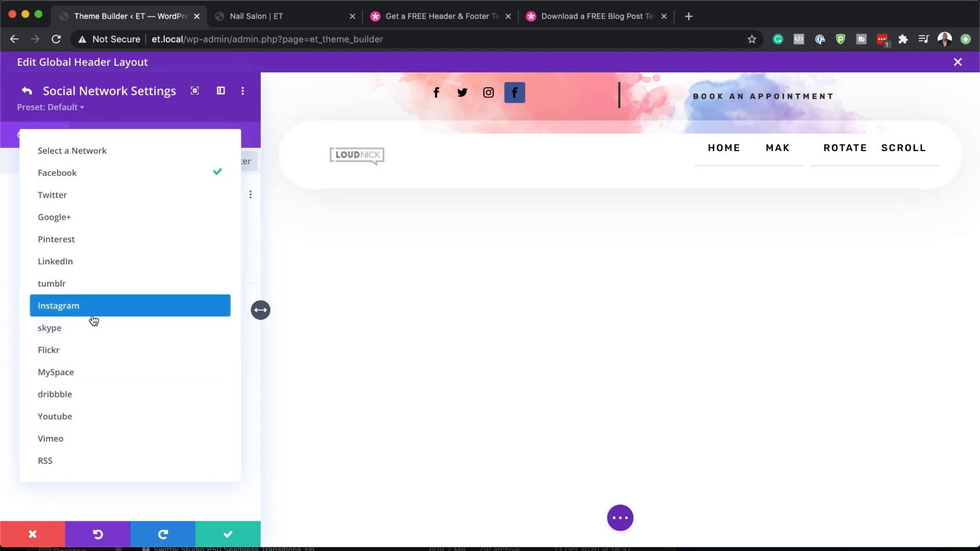
click(85, 418)
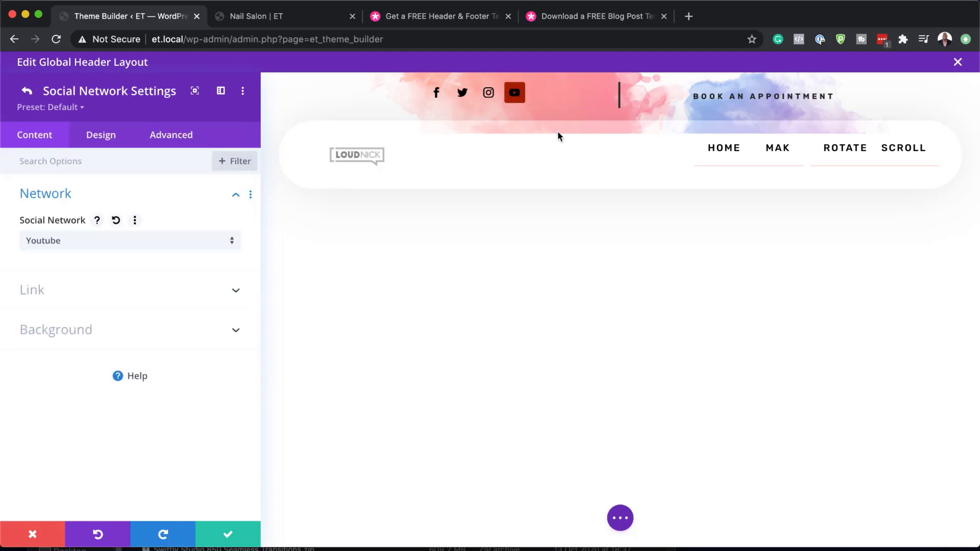
- Reset the youtube item's styles to remove its red background
click(28, 92)
right_click(87, 304)
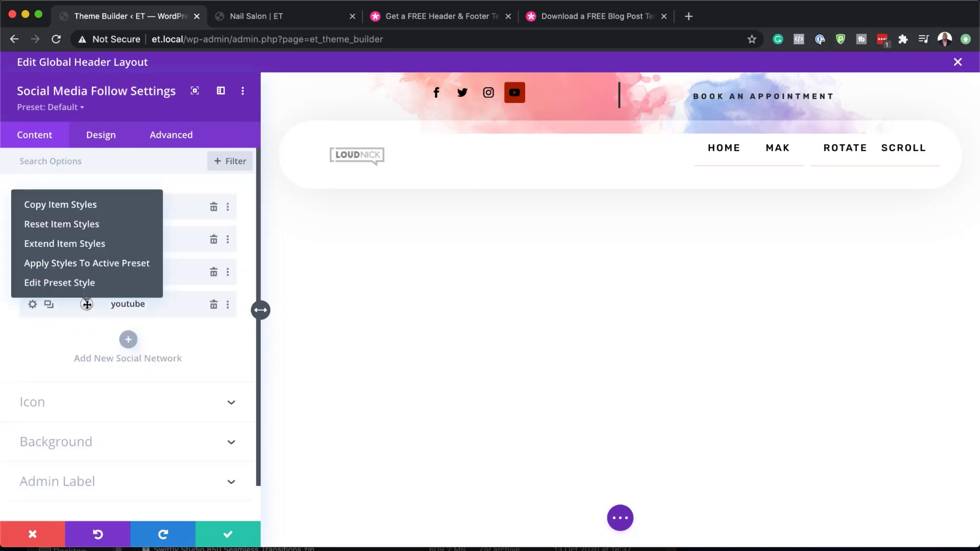
click(84, 225)
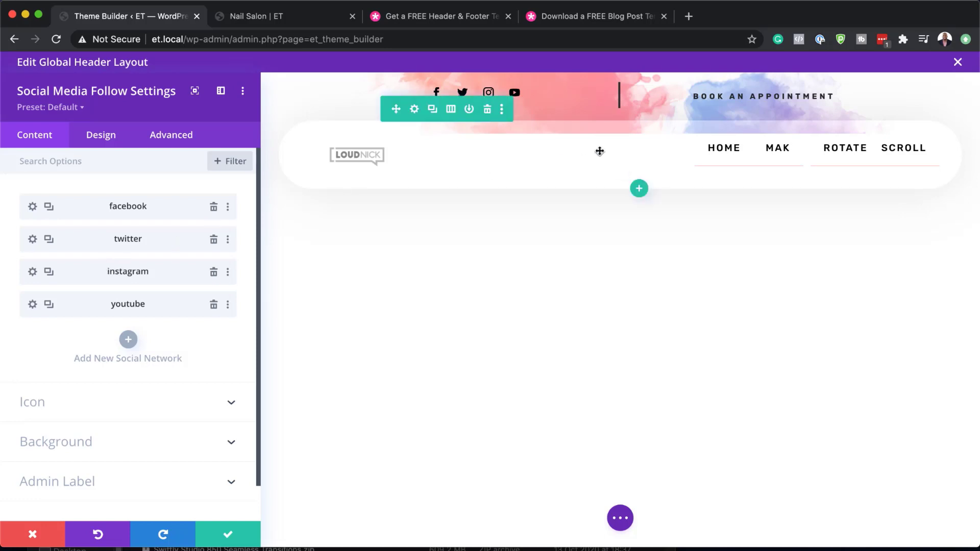
click(33, 206)
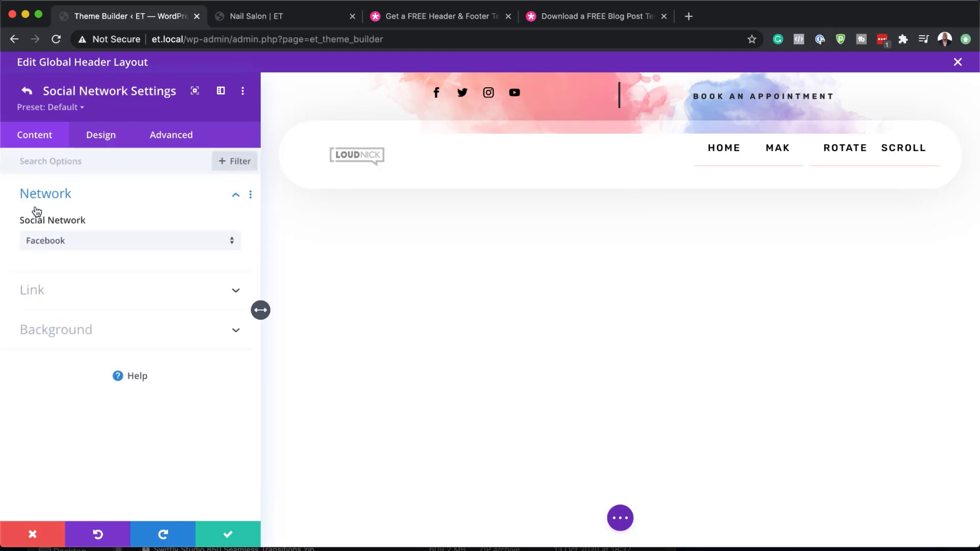
click(40, 295)
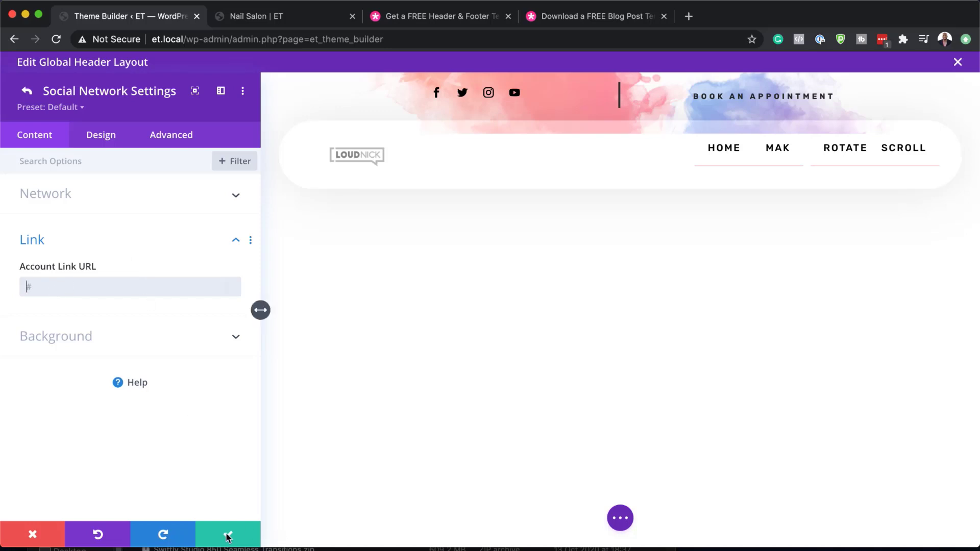
click(27, 92)
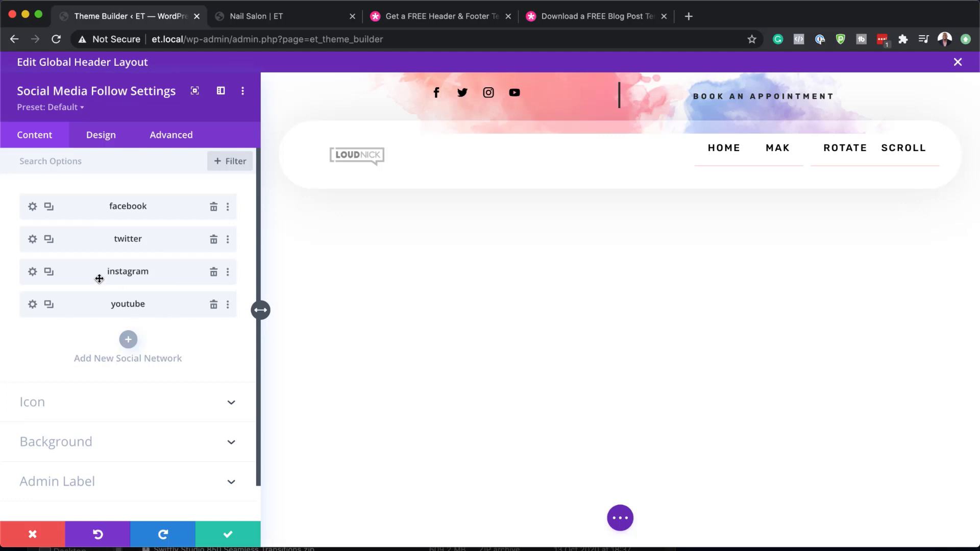
- Drag instagram above twitter, leaving twitter above youtube in the social list
drag(96, 273, 95, 234)
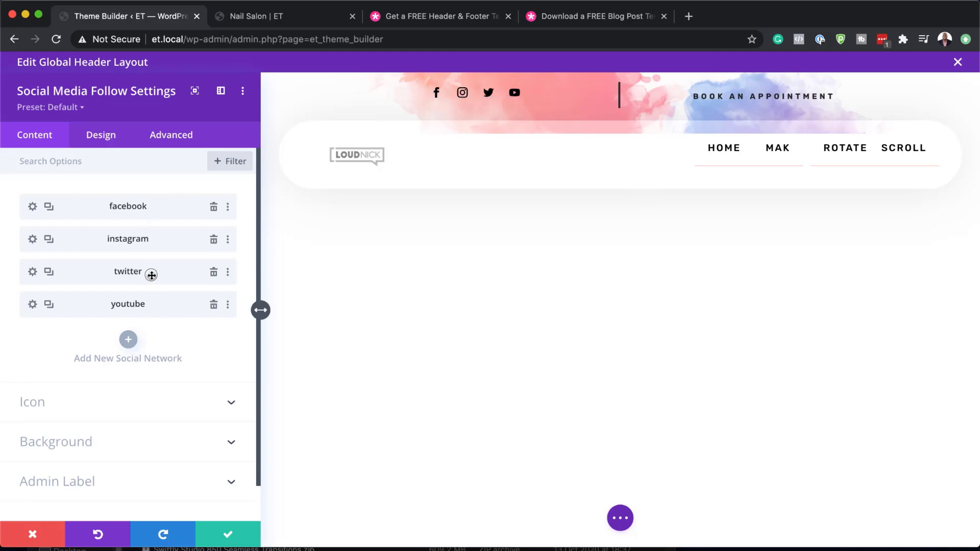
drag(151, 275, 147, 309)
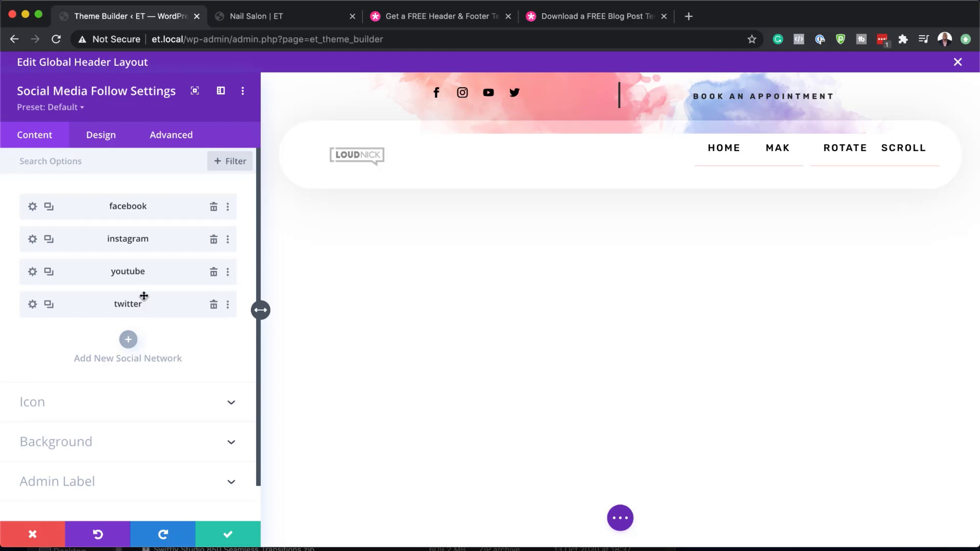
drag(149, 304, 153, 267)
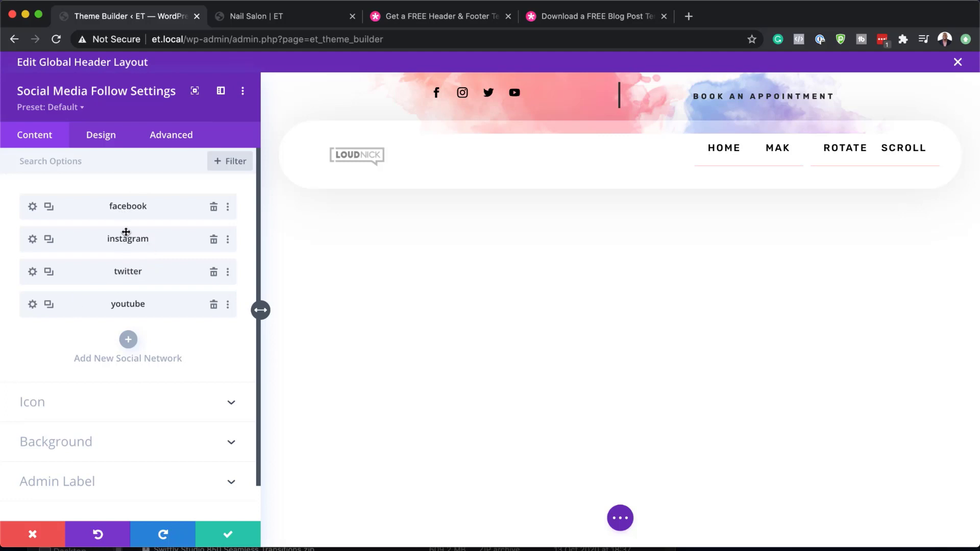
- Set the social icons' Icon Color to black (#000000) after trying red, and save
click(108, 137)
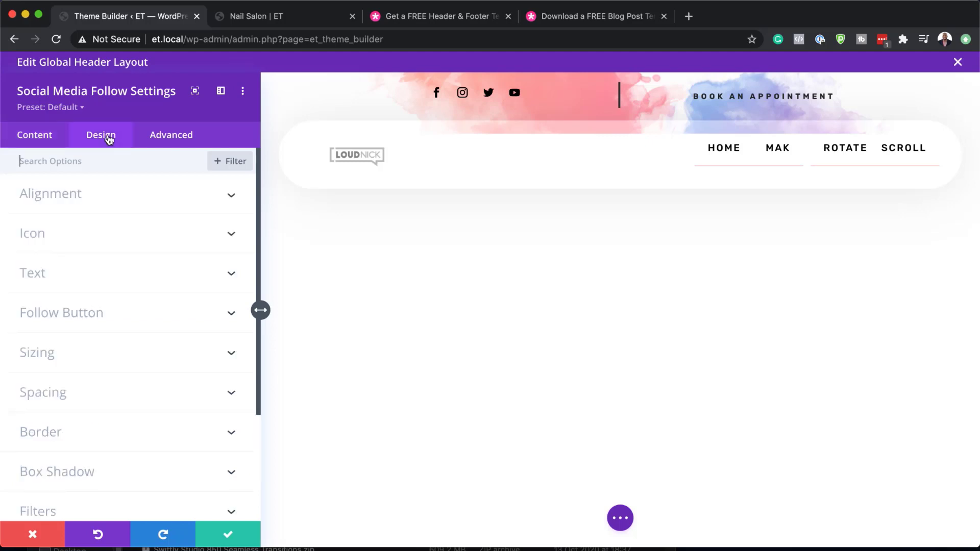
click(68, 234)
click(107, 225)
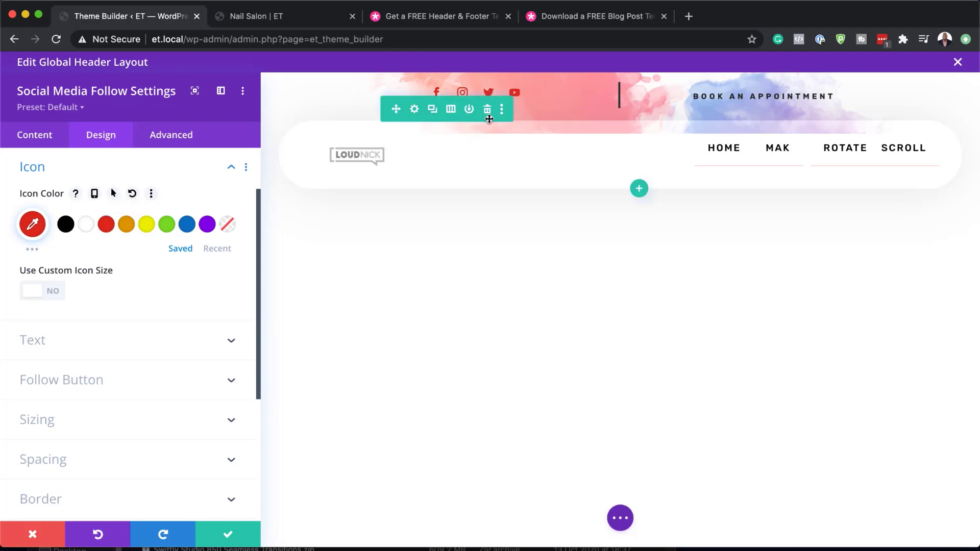
click(66, 224)
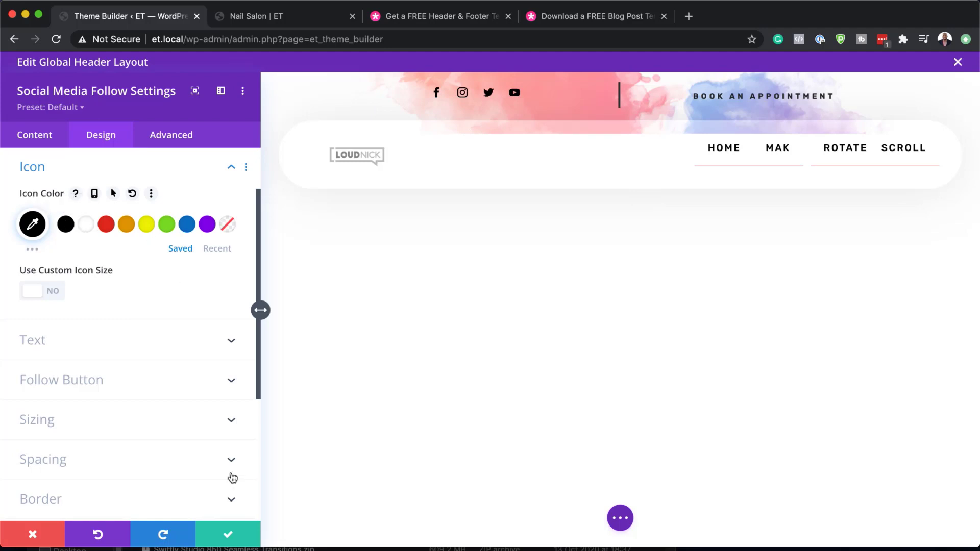
click(233, 539)
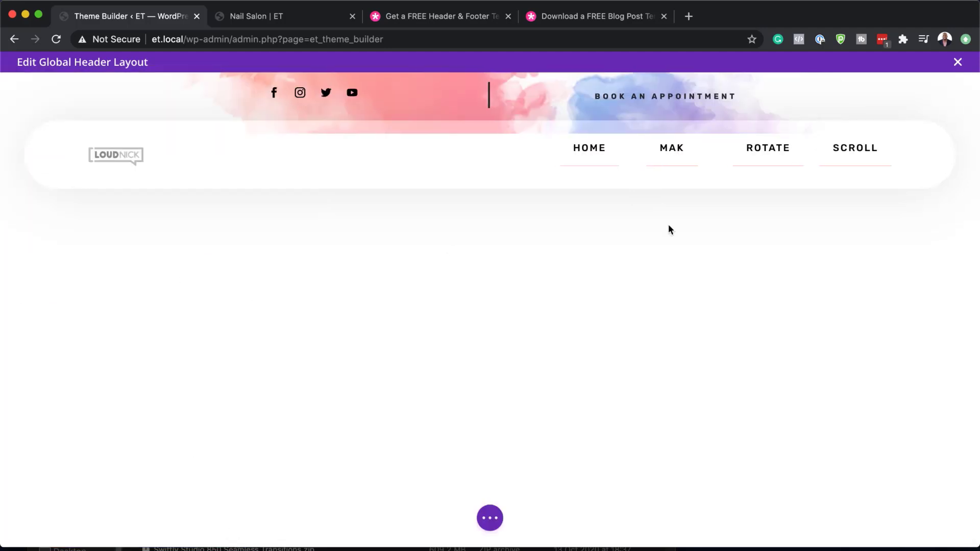
- Set the Book An Appointment button's link URL to the placeholder #
mouse_move(647, 100)
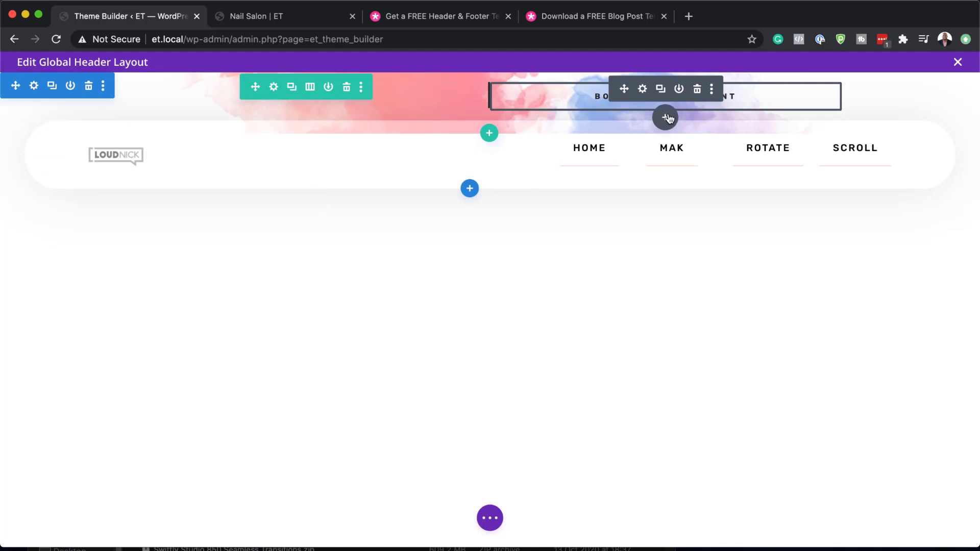
click(644, 91)
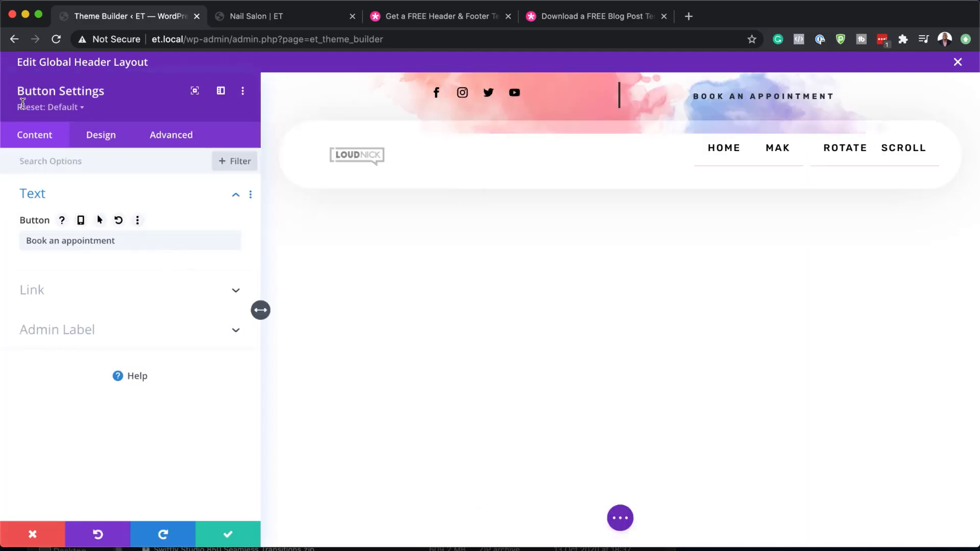
click(49, 293)
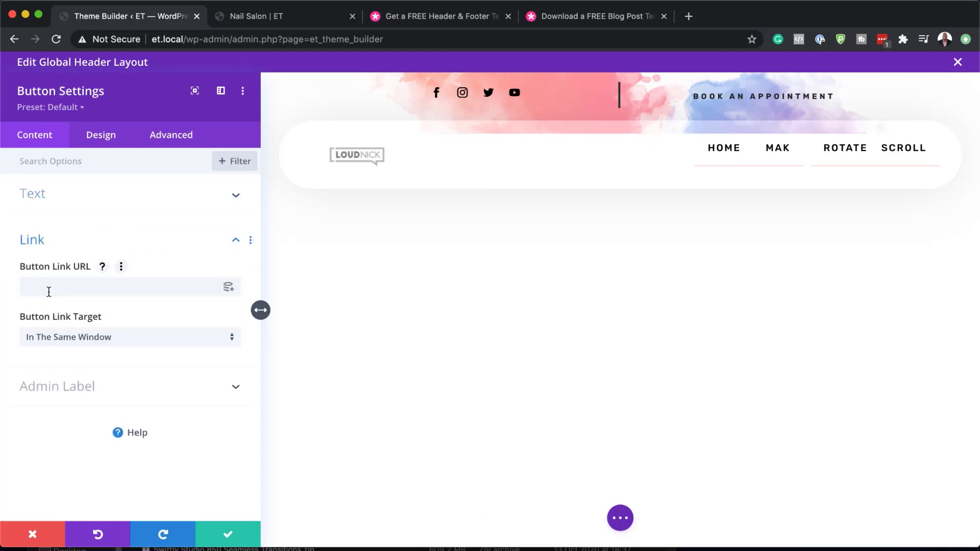
click(49, 291)
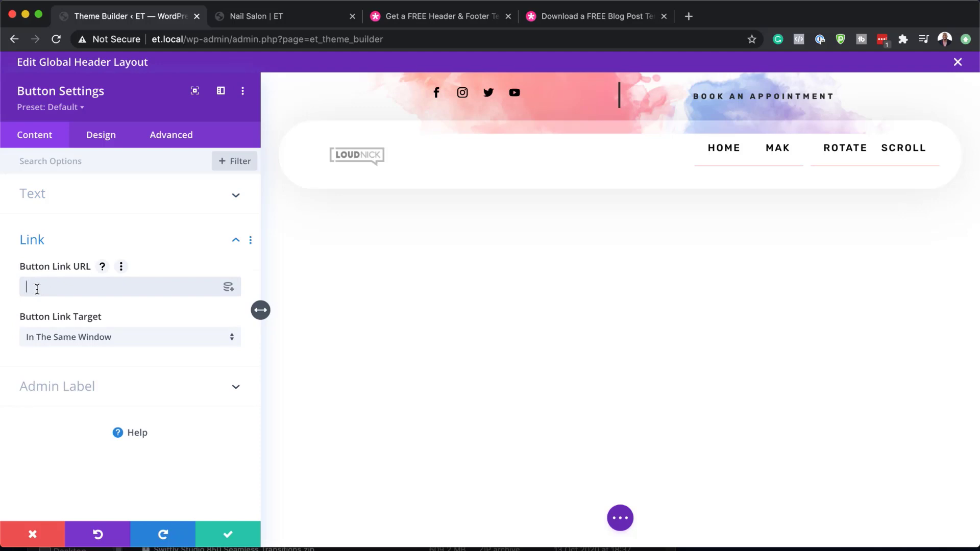
text(#)
- Enable custom button styles and make the button background transparent
click(111, 146)
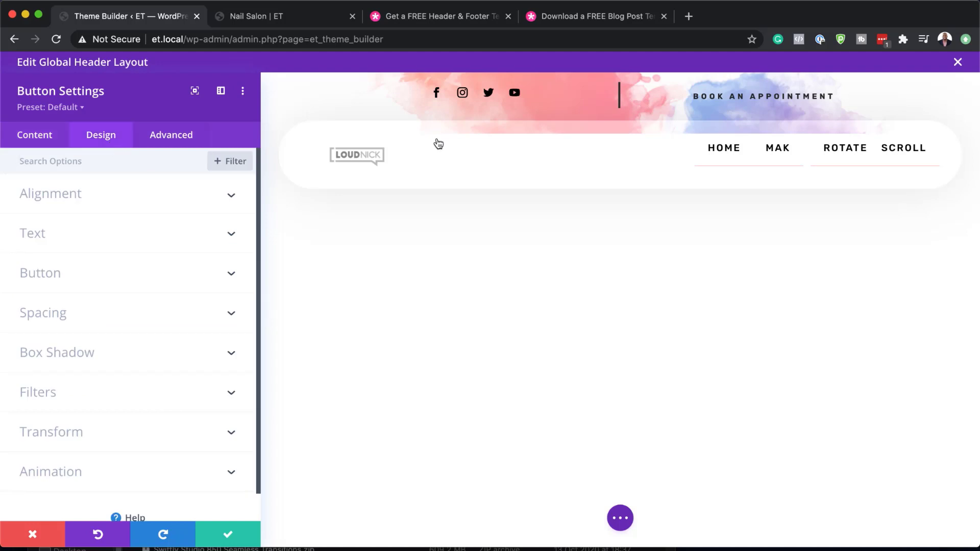
click(56, 277)
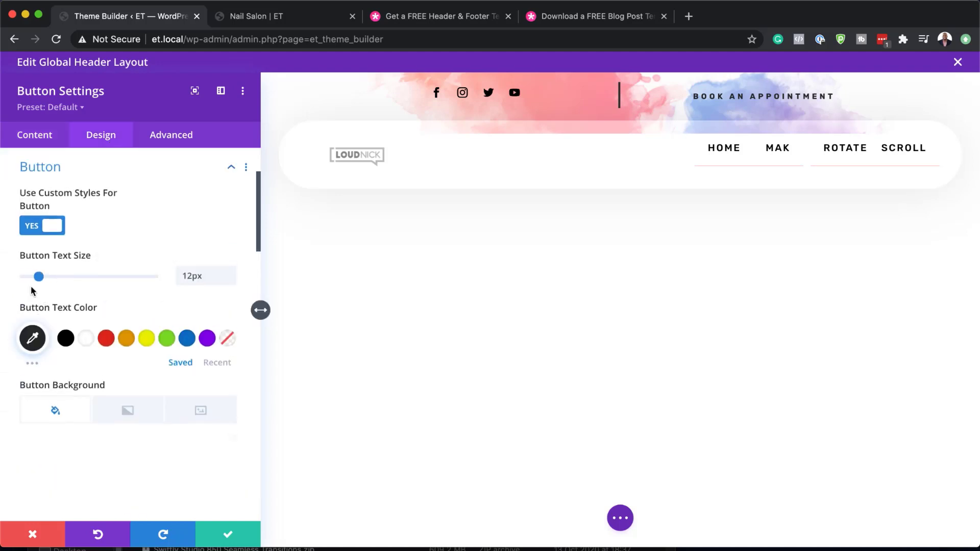
drag(39, 277, 39, 278)
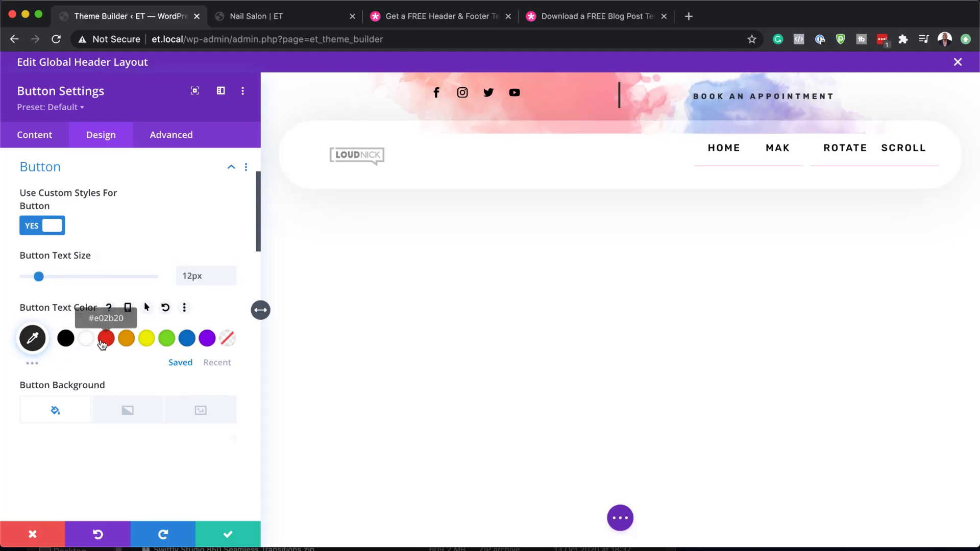
scroll(120, 368, down, 2)
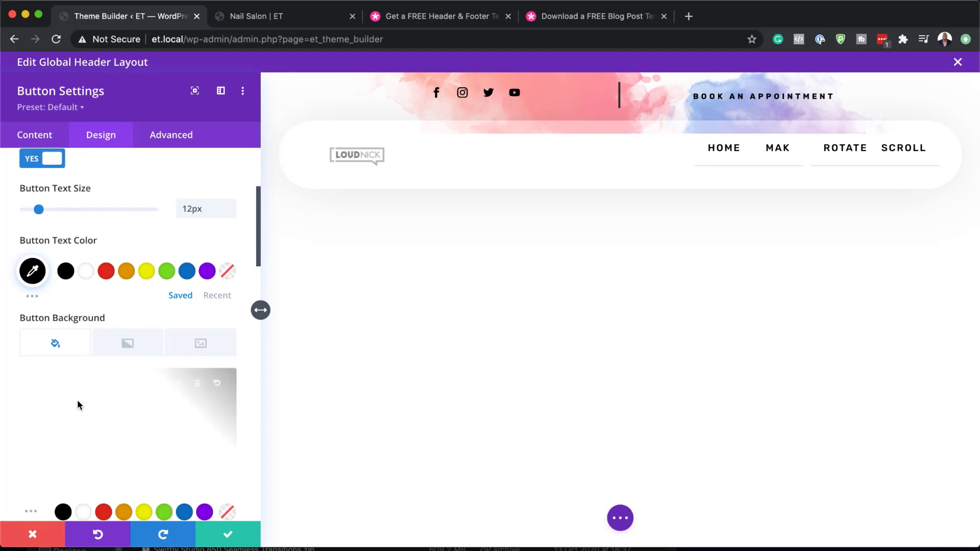
scroll(135, 421, down, 1)
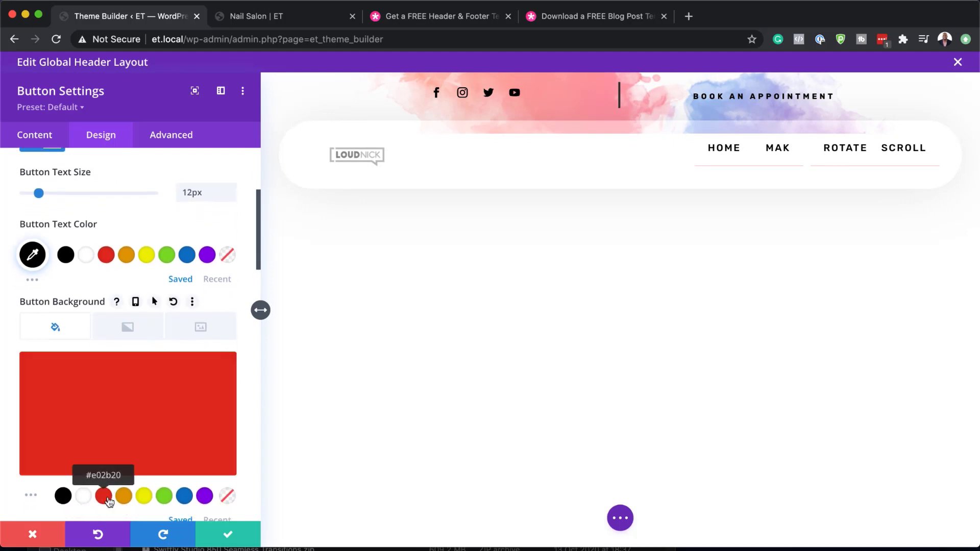
click(104, 498)
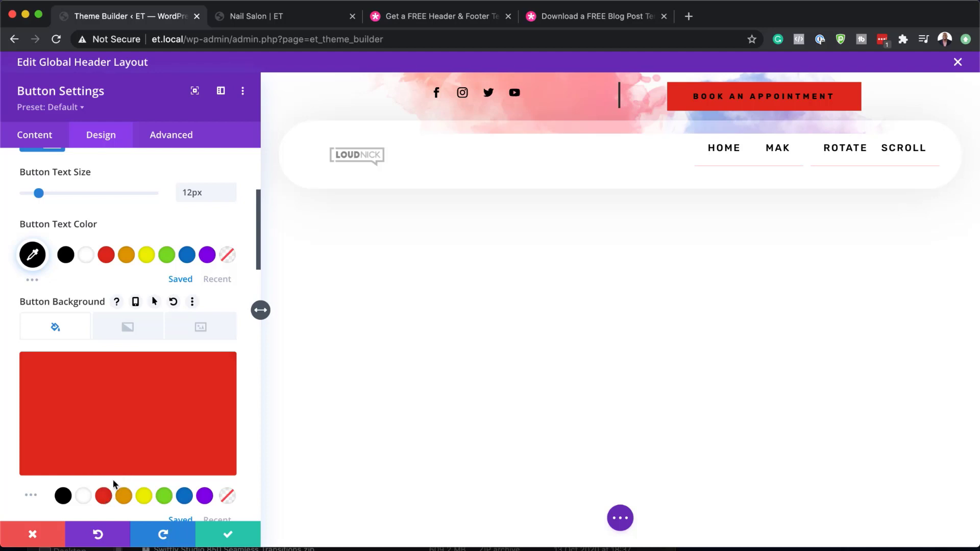
scroll(203, 486, down, 4)
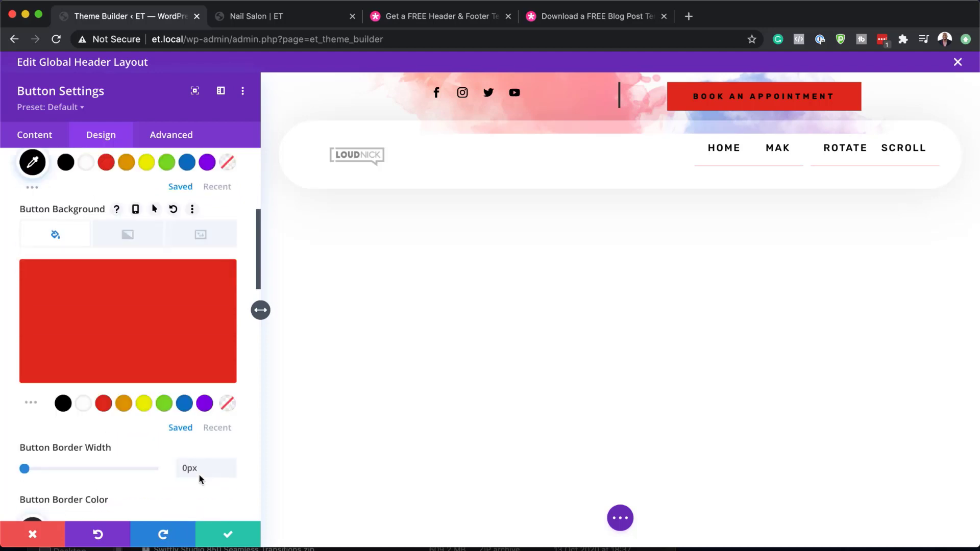
click(227, 404)
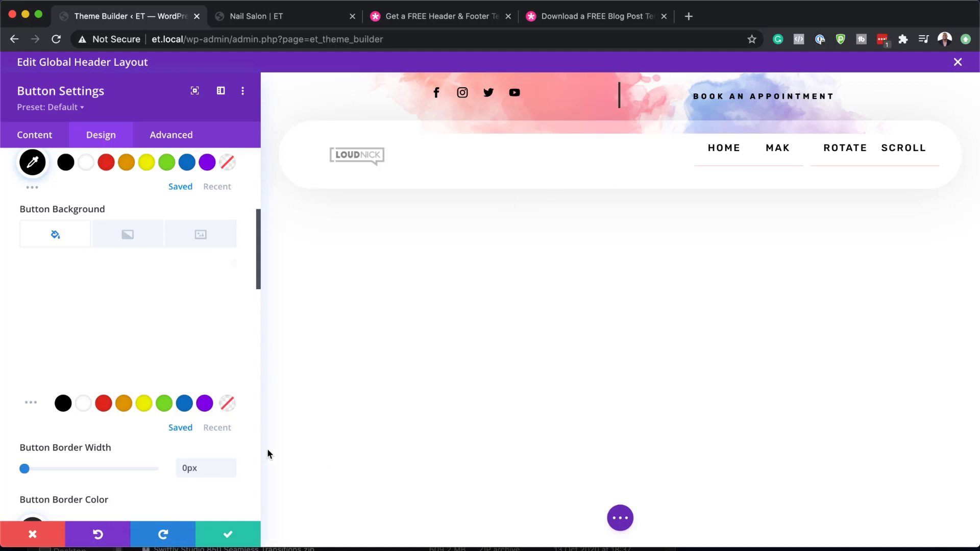
- Save the global header layout, confirm all Theme Builder changes, and open the Global Footer
click(228, 536)
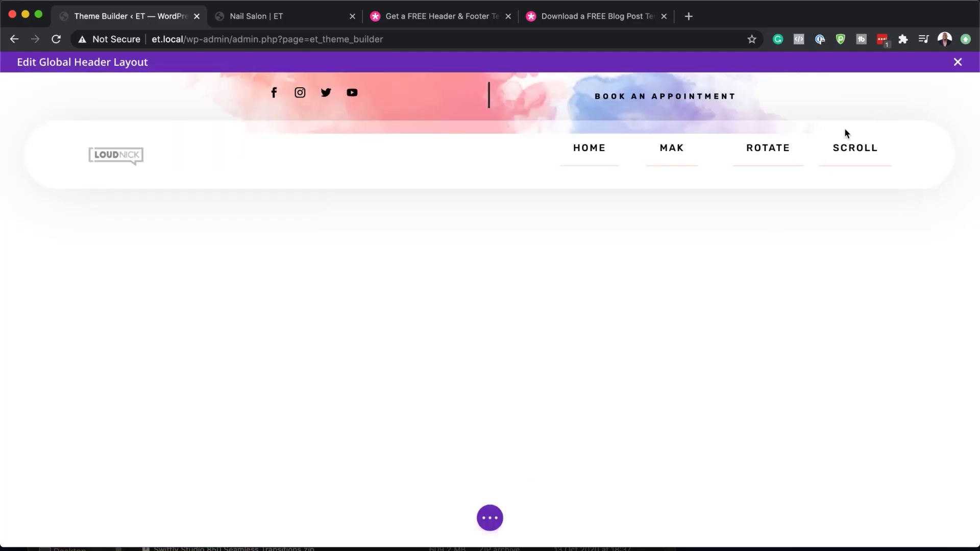
click(490, 519)
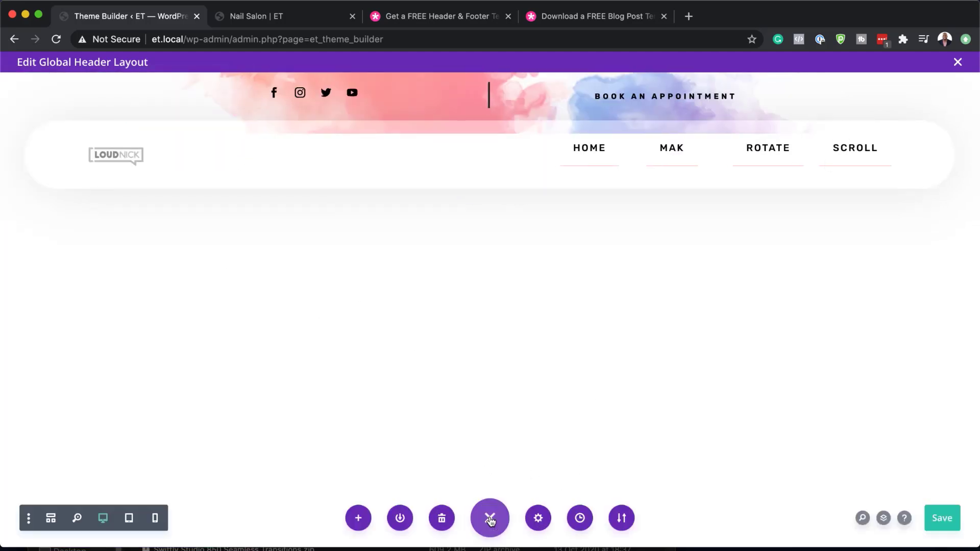
click(940, 520)
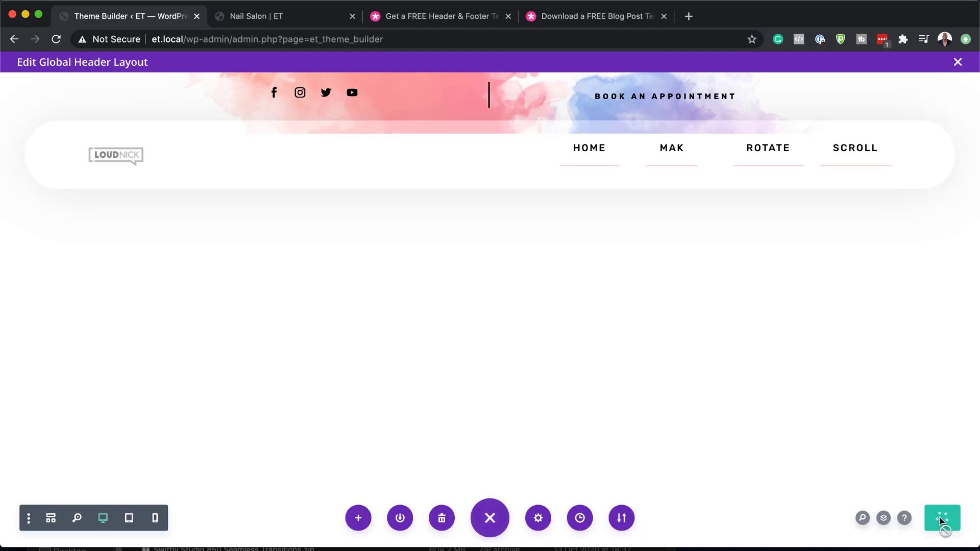
click(958, 62)
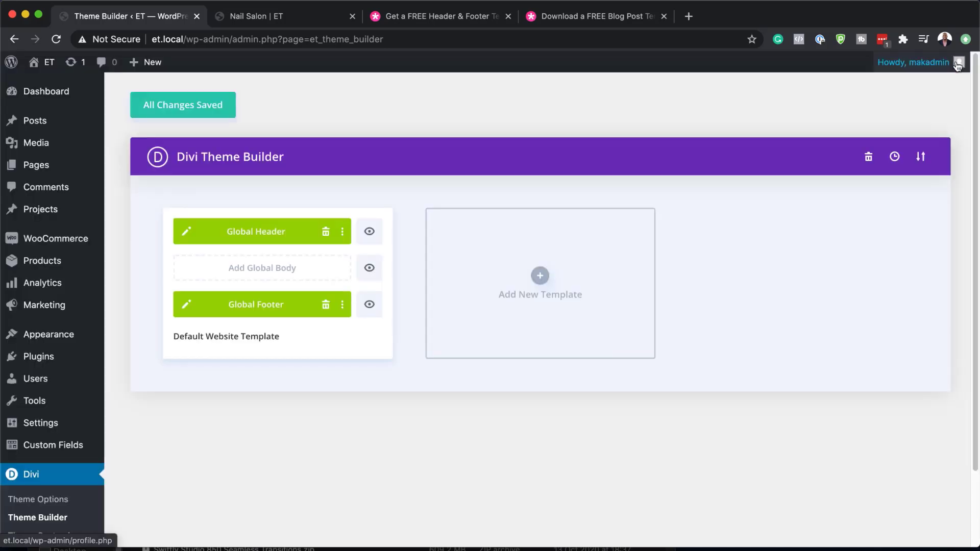
click(162, 105)
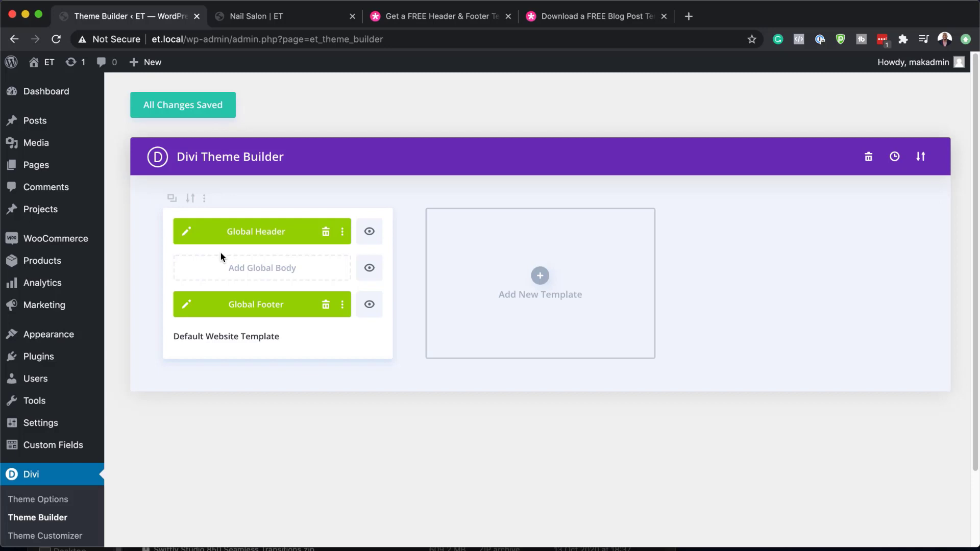
click(186, 305)
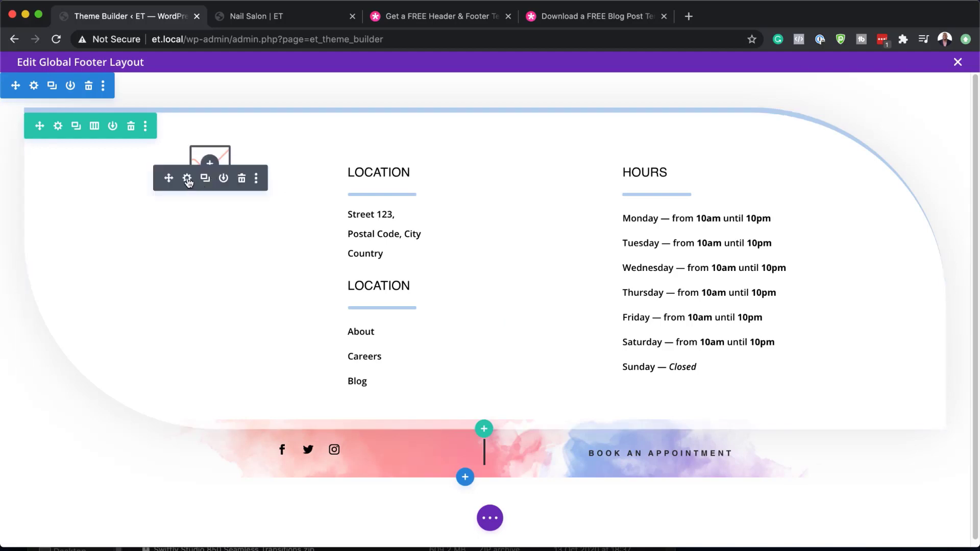
- Swap the footer image module's picture for the LOUDNICK logo from the Media Library
click(187, 178)
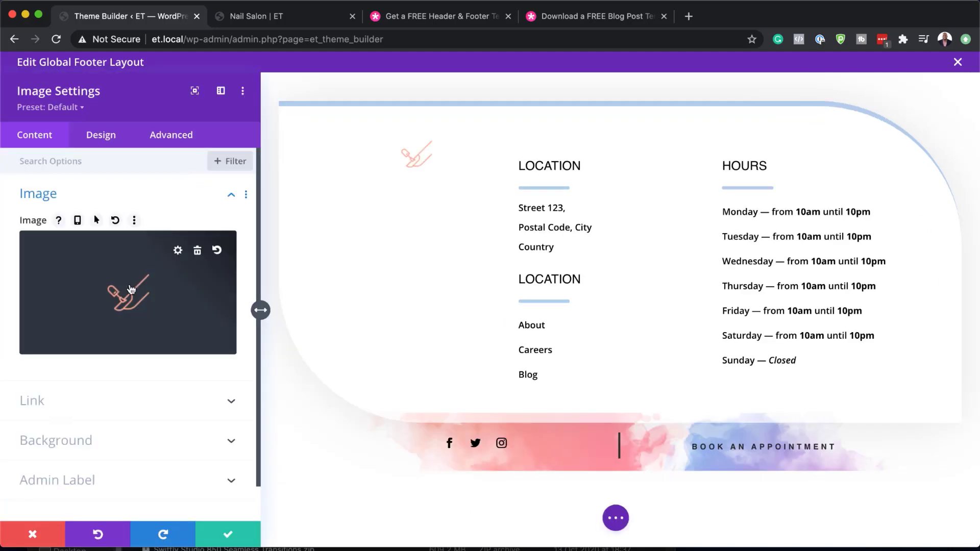
click(131, 281)
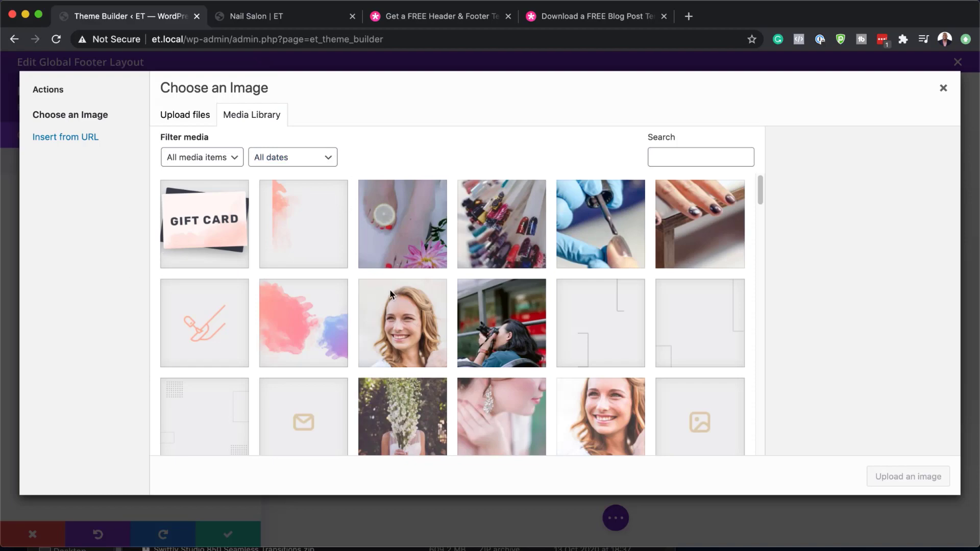
scroll(414, 322, down, 3)
scroll(414, 321, down, 20)
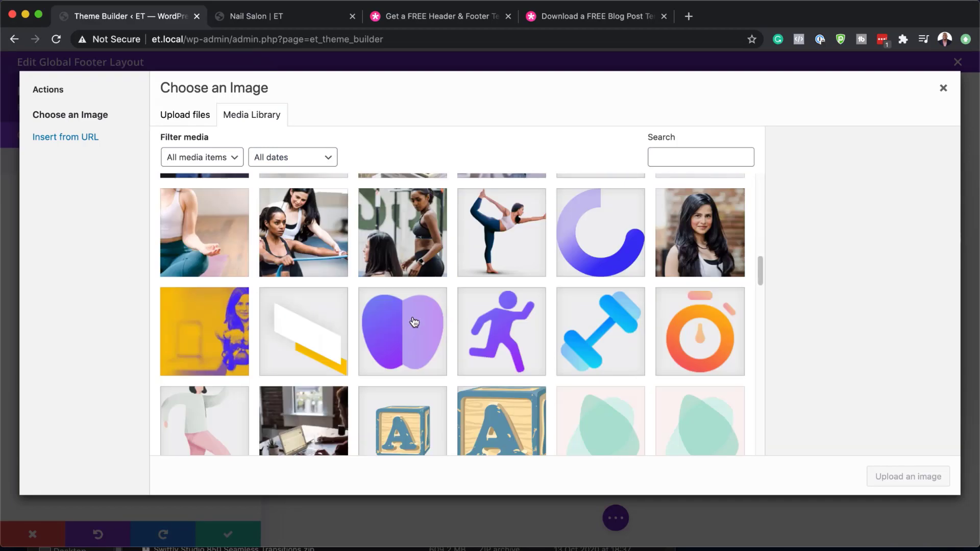
scroll(414, 322, down, 10)
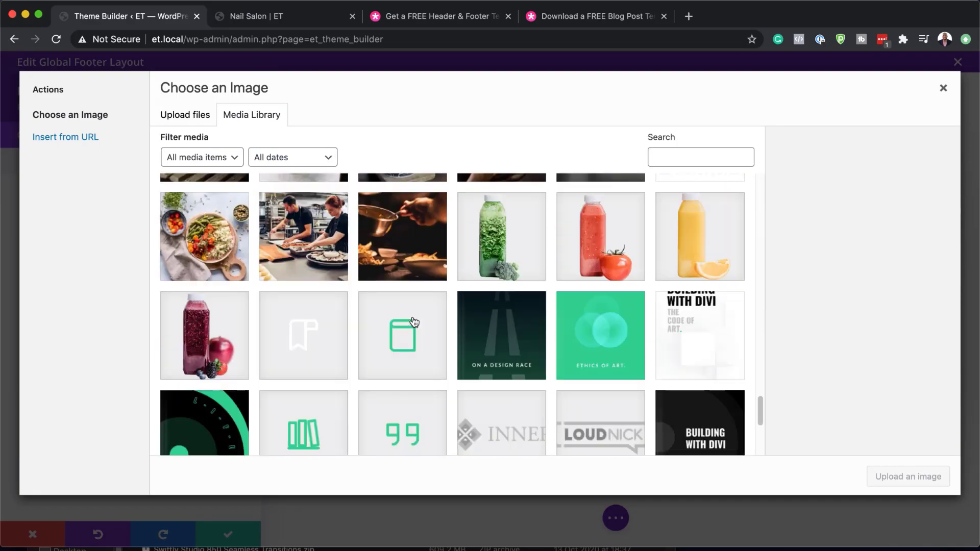
click(611, 337)
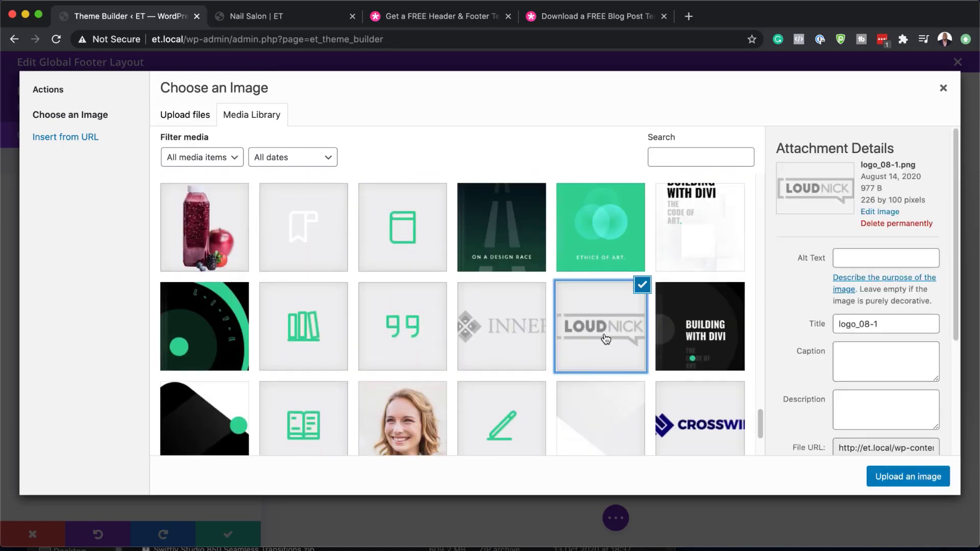
click(885, 476)
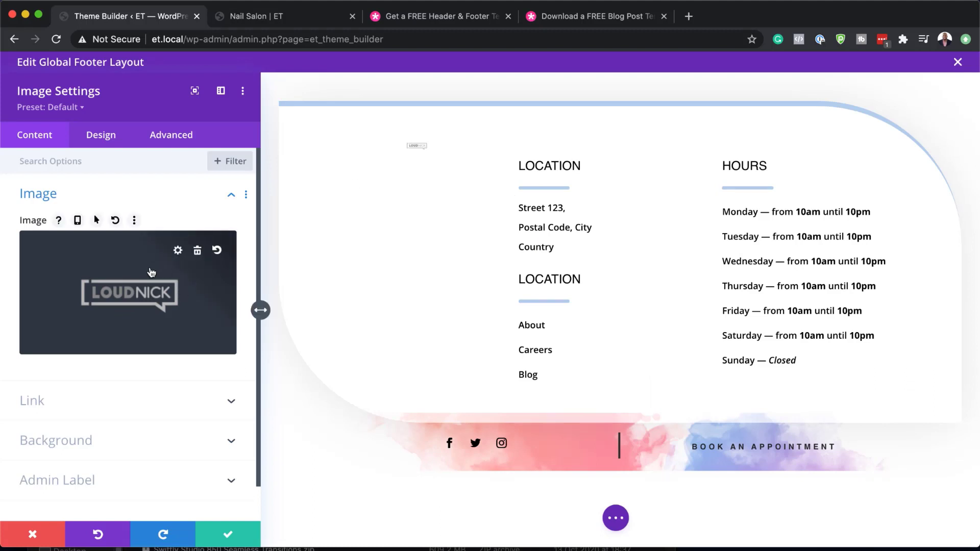
- Set the footer LOUDNICK logo's width to about 50% and save the image settings
click(109, 135)
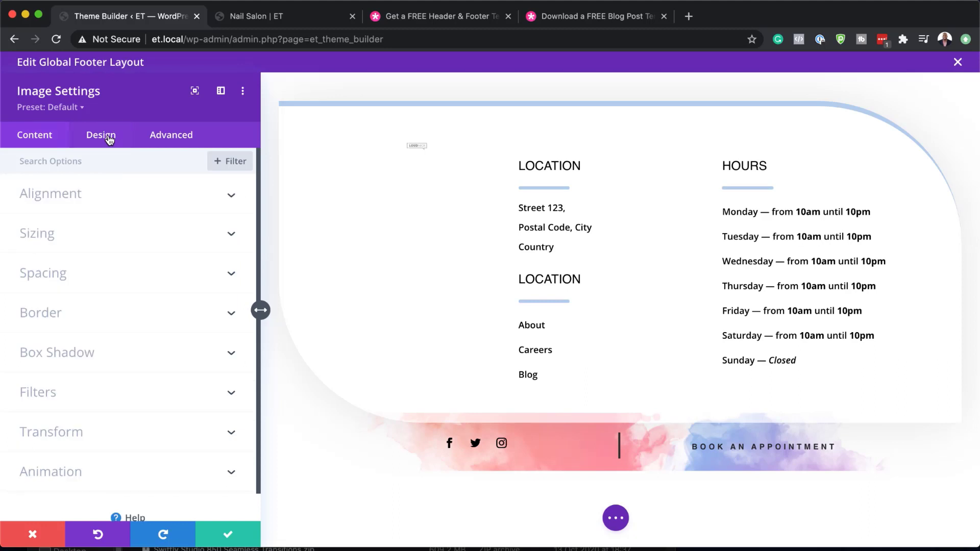
click(52, 237)
drag(46, 268, 89, 269)
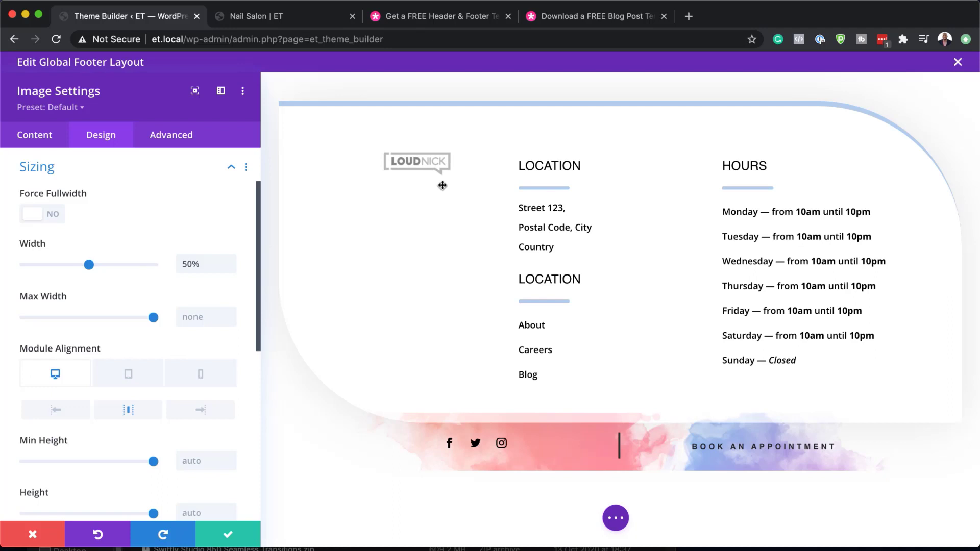
click(228, 541)
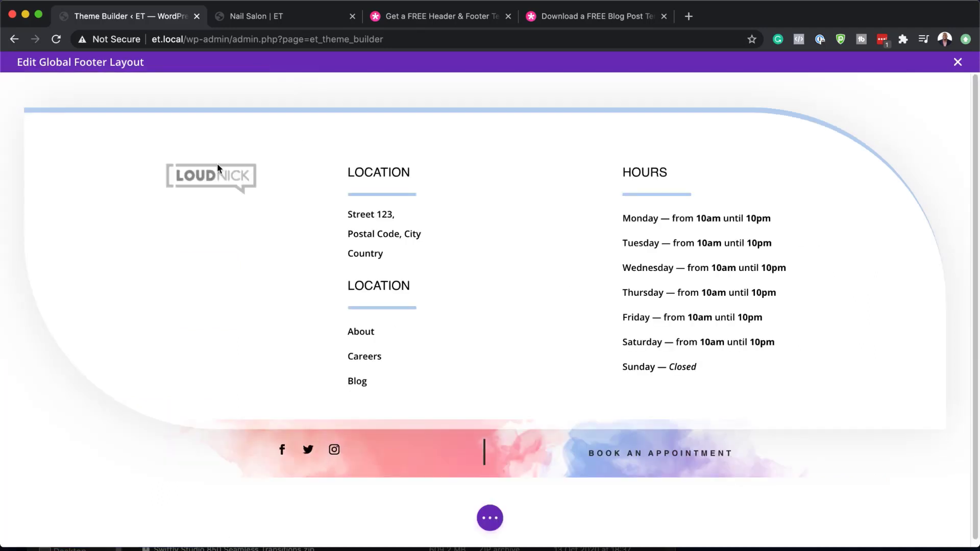
drag(384, 170, 360, 175)
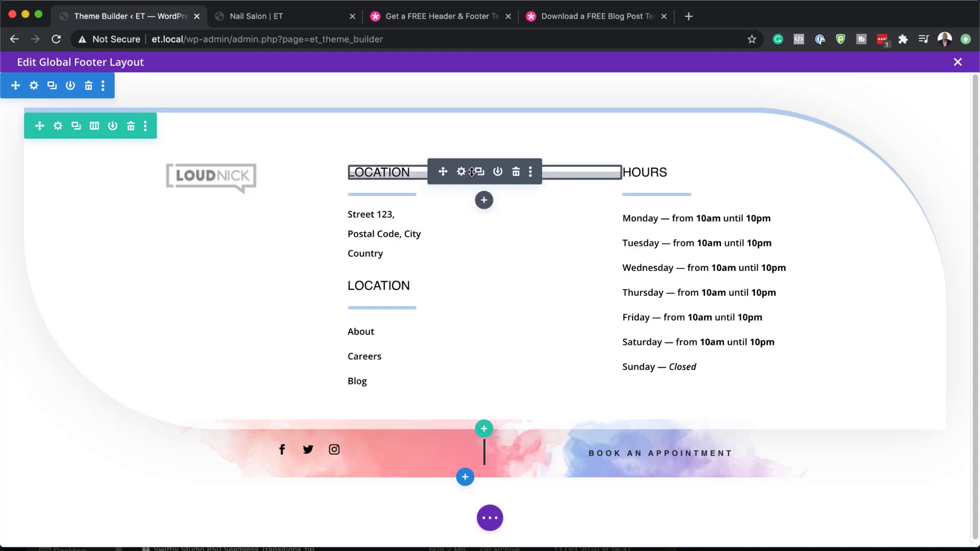
drag(472, 171, 382, 224)
click(462, 172)
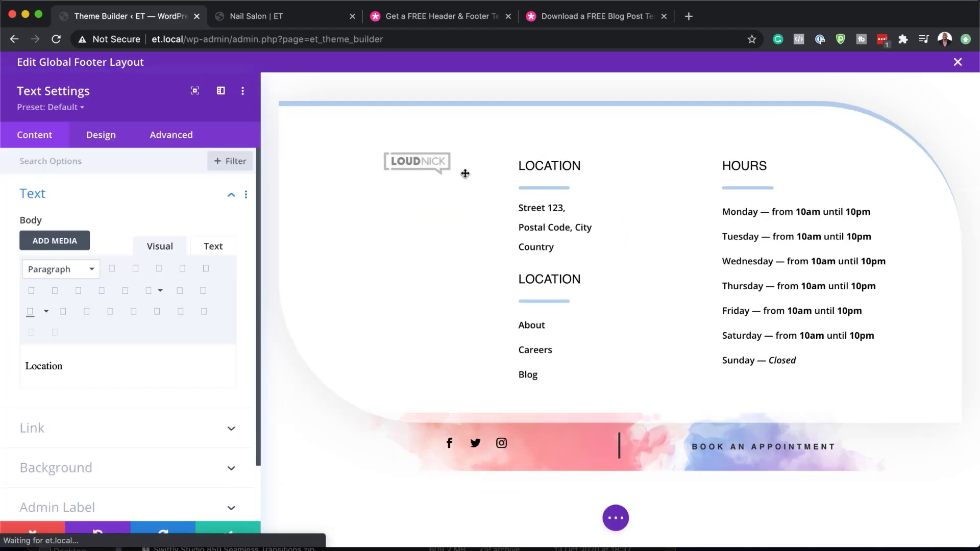
drag(83, 369, 21, 370)
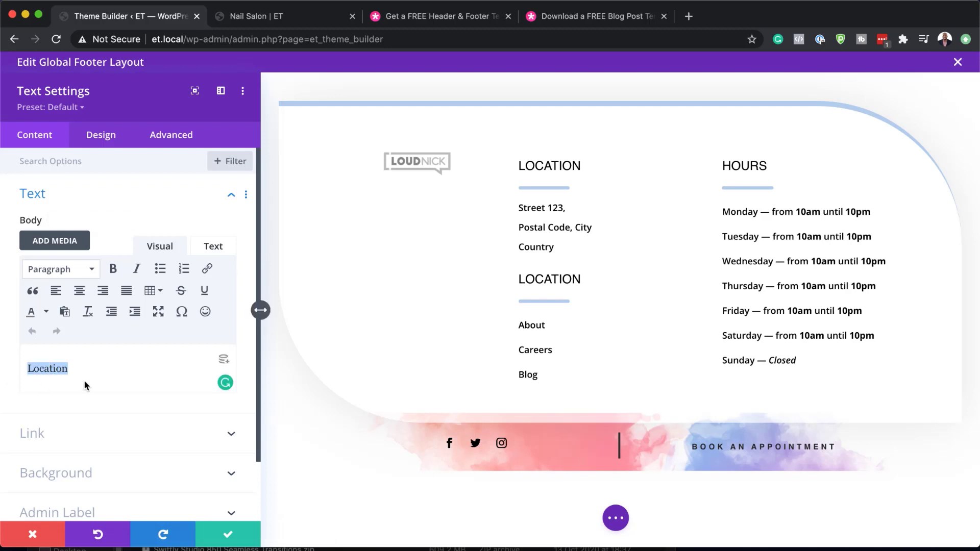
click(101, 136)
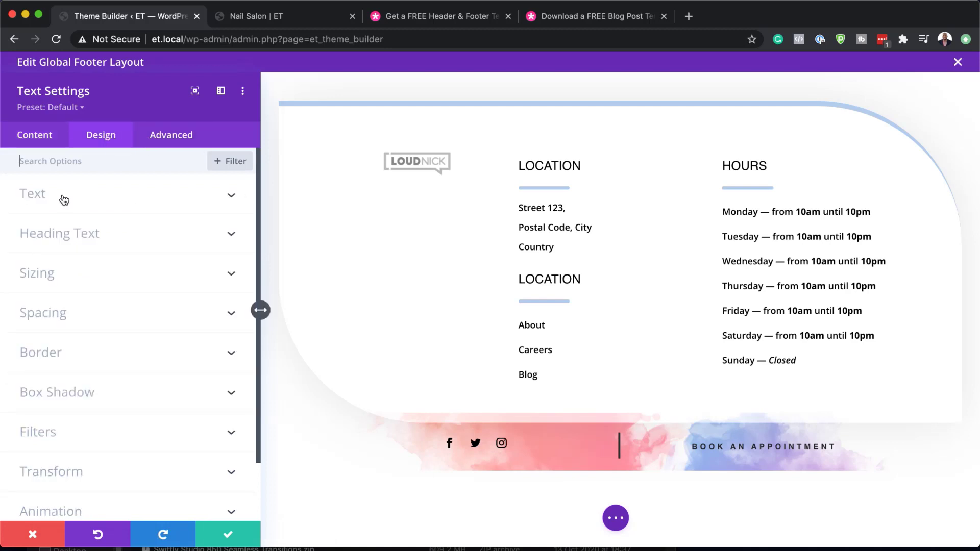
click(512, 160)
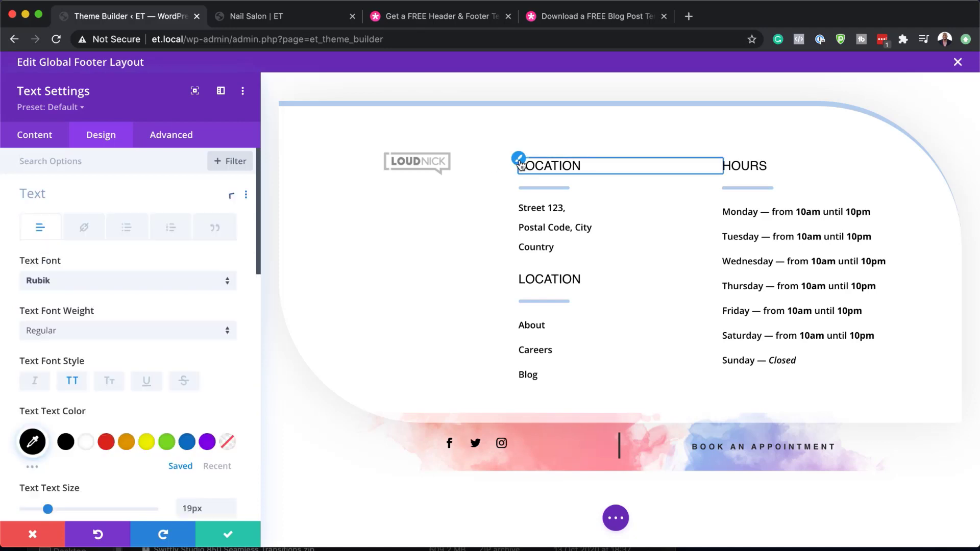
click(73, 382)
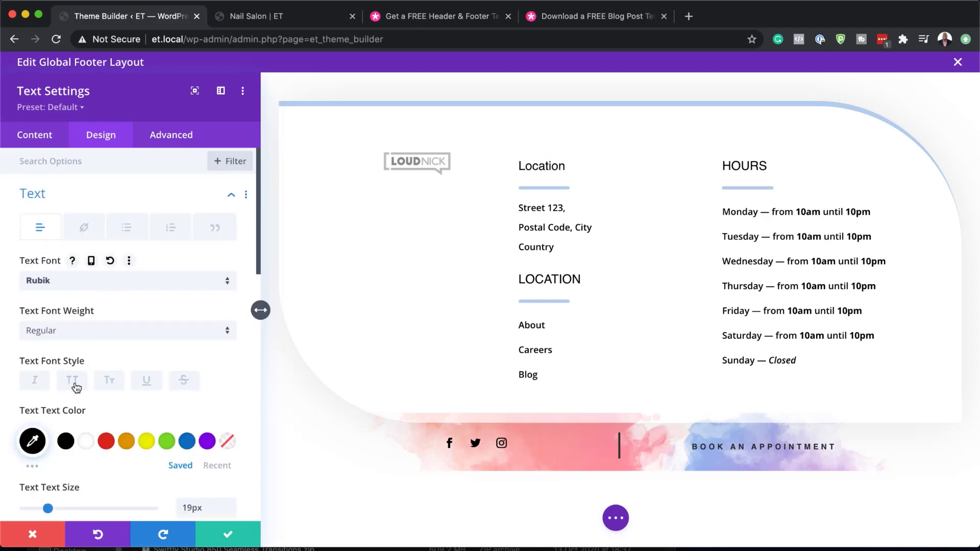
click(73, 382)
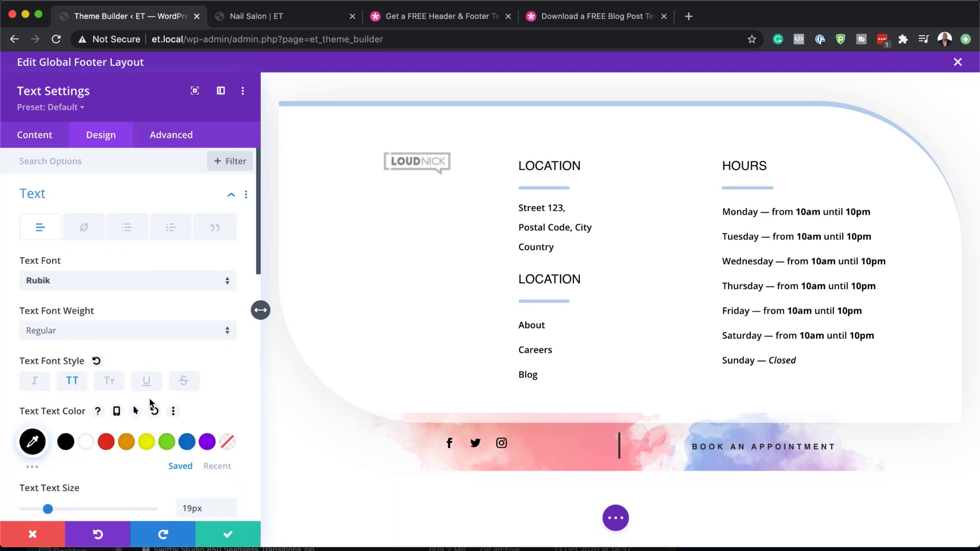
click(230, 535)
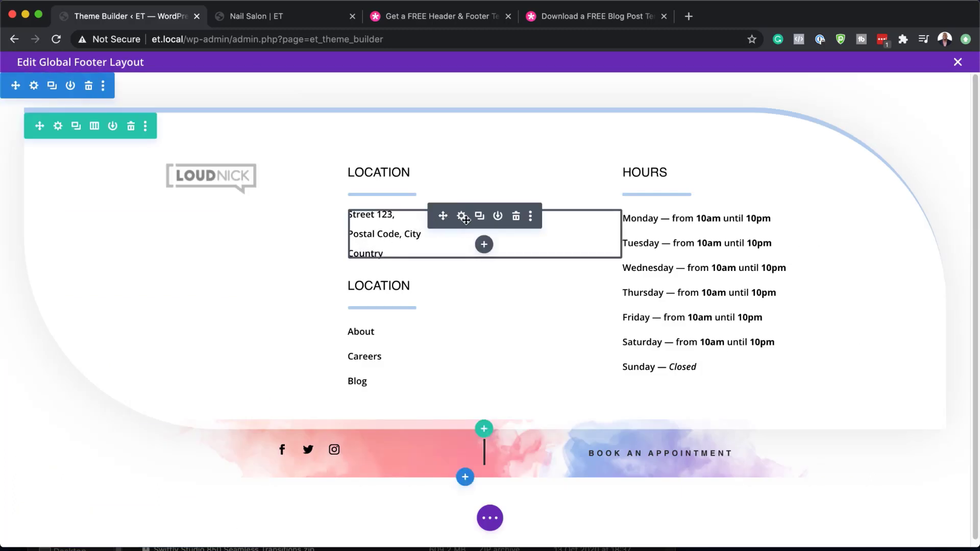
click(463, 217)
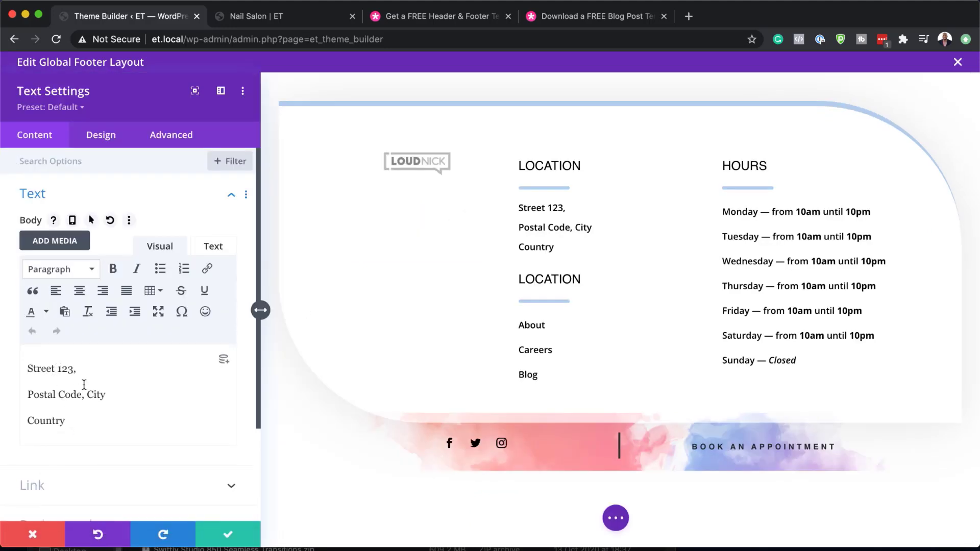
drag(63, 423, 25, 420)
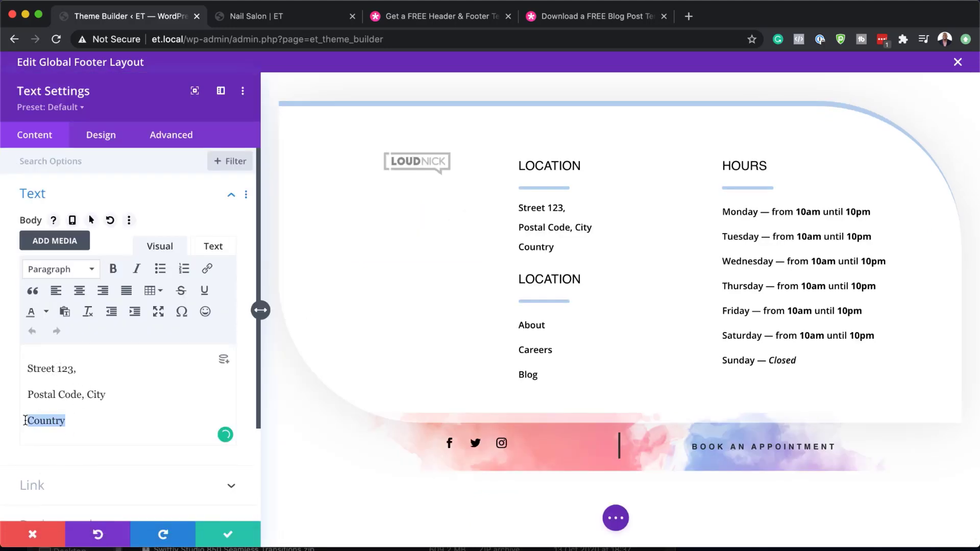
click(228, 538)
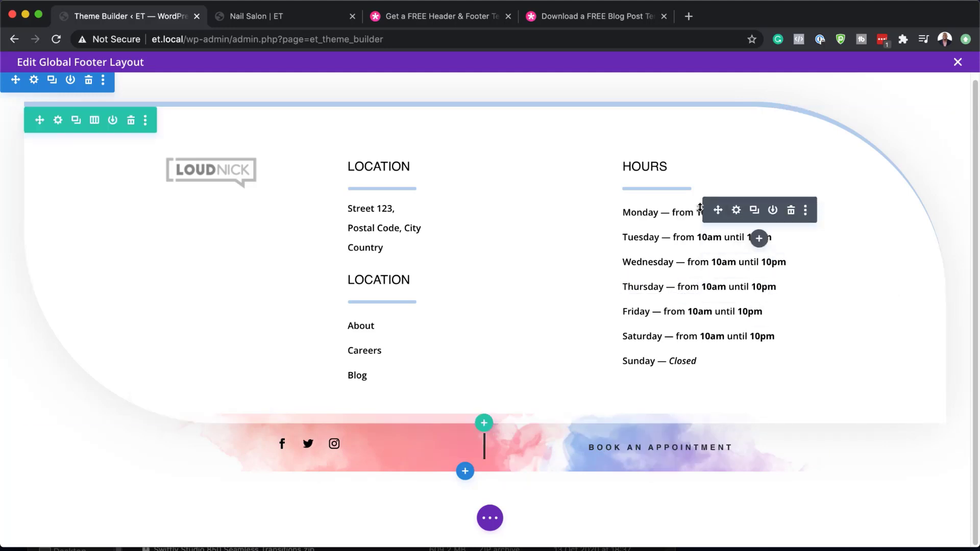
- Edit the Monday hours text so it opens at 9am instead of 10am, and save
click(737, 211)
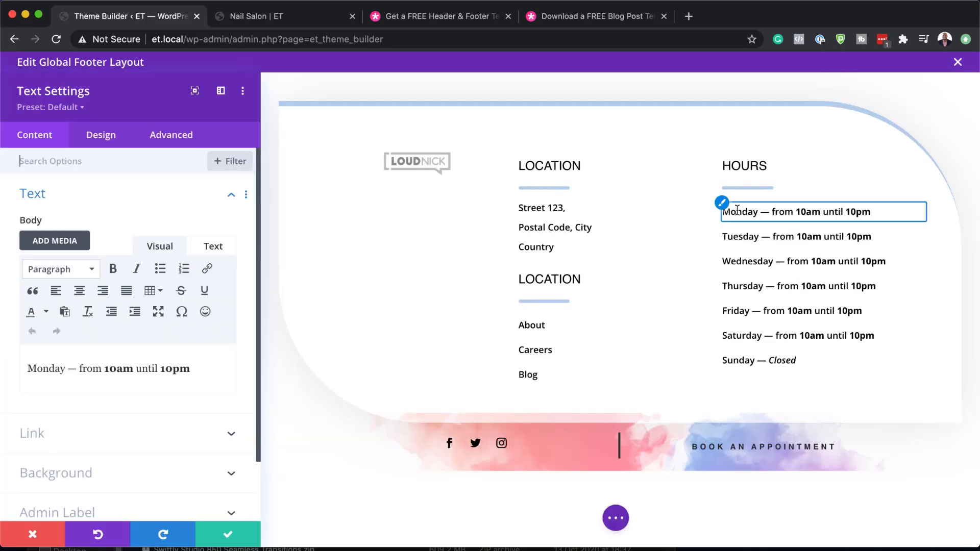
click(117, 369)
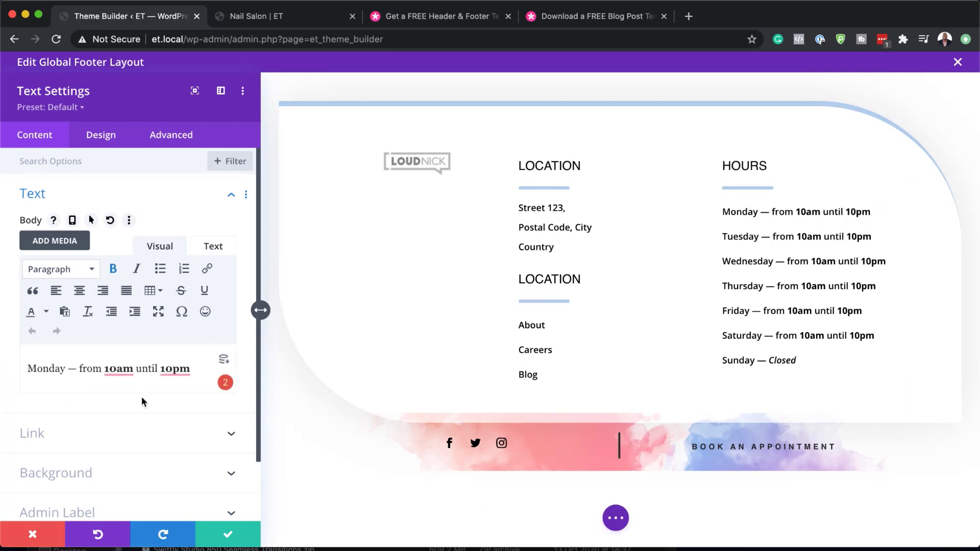
key(BackSpace)
key(BackSpace)
text(9)
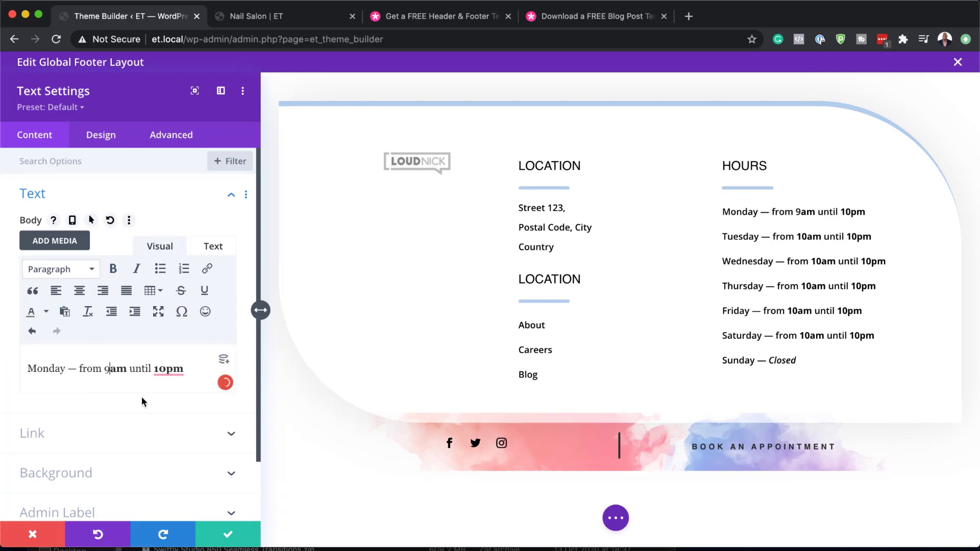
click(227, 535)
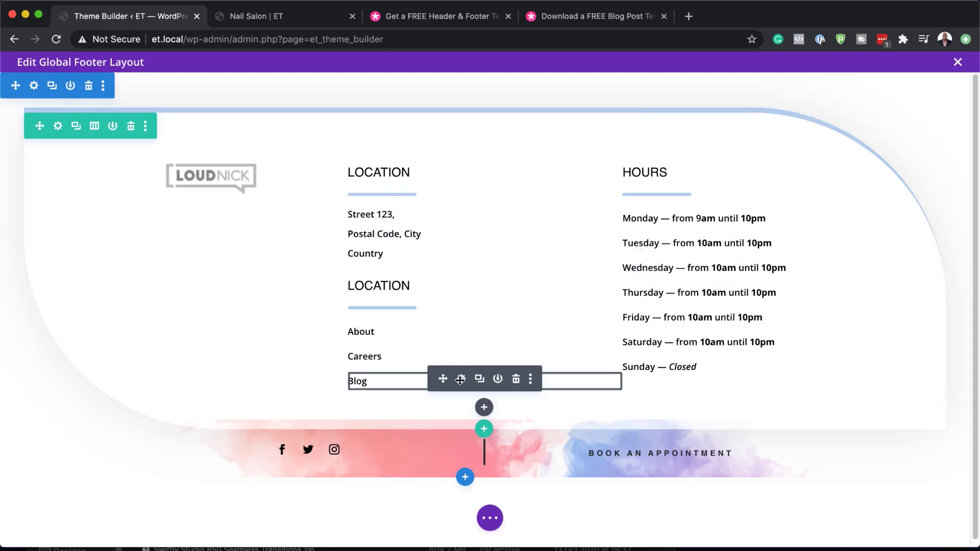
- Save the global footer layout, exit the builder, and switch to the 'Nail Salon | ET' tab
click(490, 518)
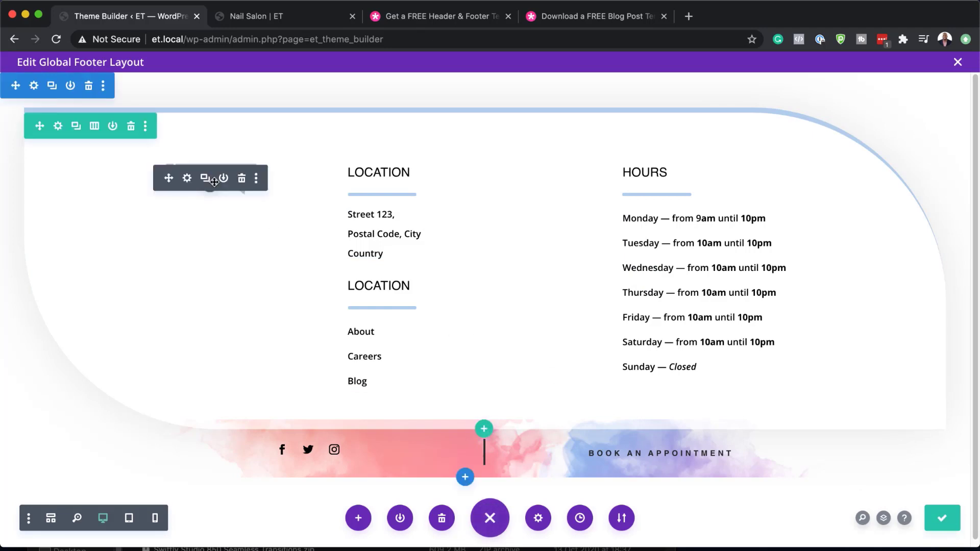
click(958, 62)
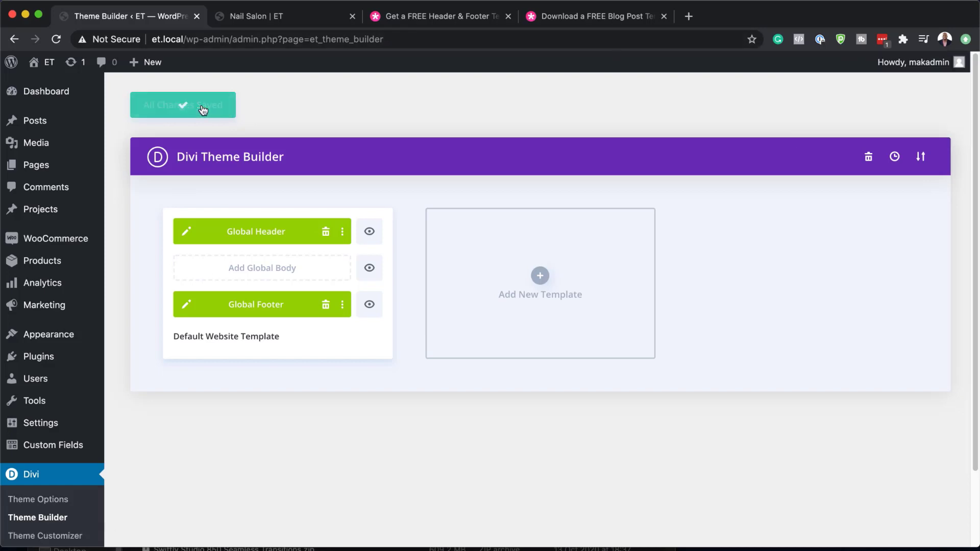
click(308, 18)
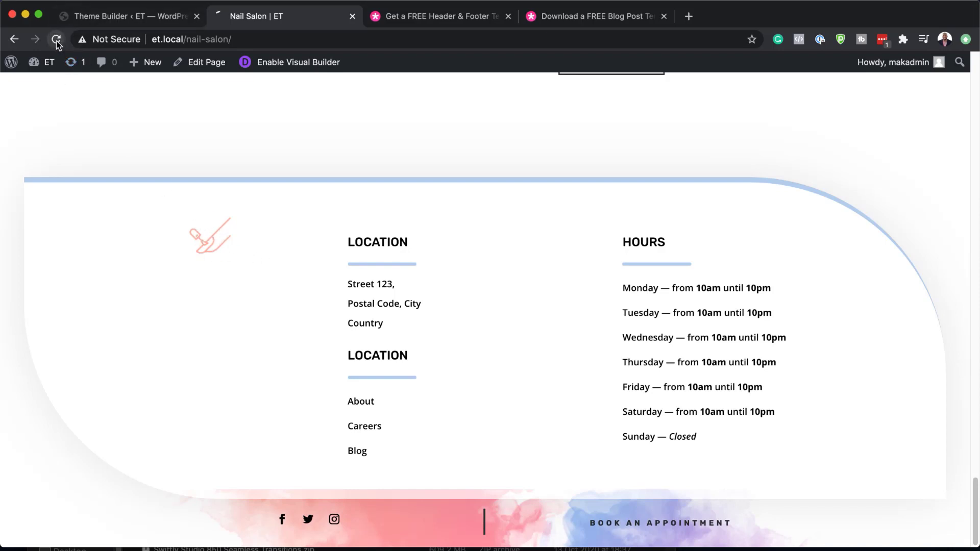
- Reload the Nail Salon page and check the footer's LOUDNICK logo and 9am Monday hours
click(56, 39)
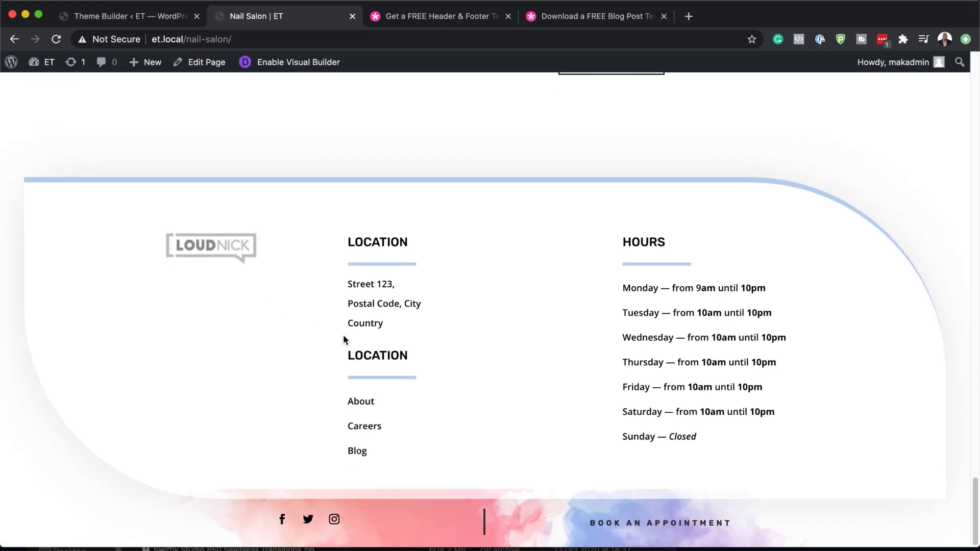
scroll(344, 337, up, 7)
scroll(343, 335, up, 20)
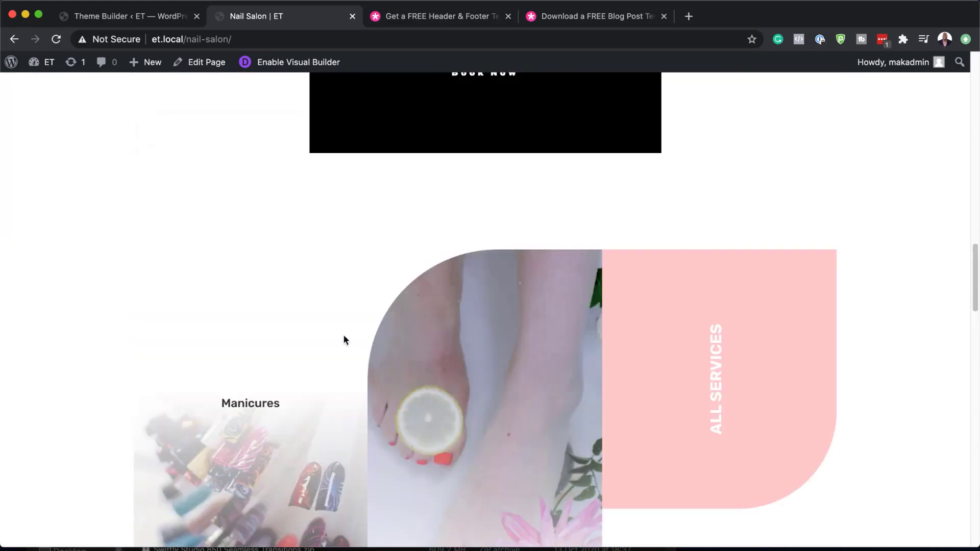